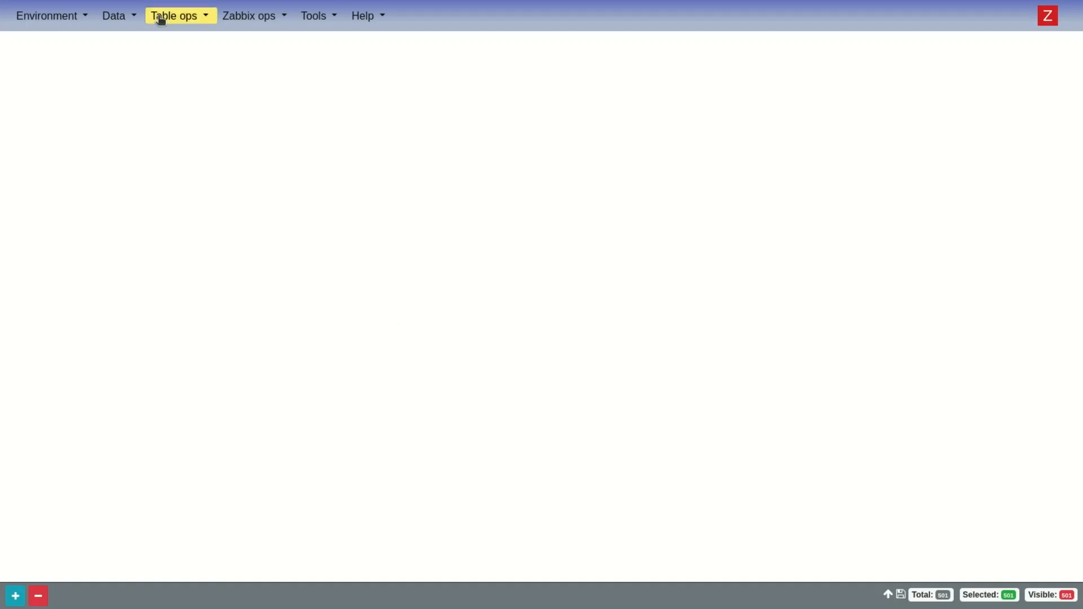
# - Switch to the Zabbix Hosts page and inspect the tag names of host device-003, leaving the host unmodified
pyautogui.moveTo(194, 1)
pyautogui.click(230, 21)
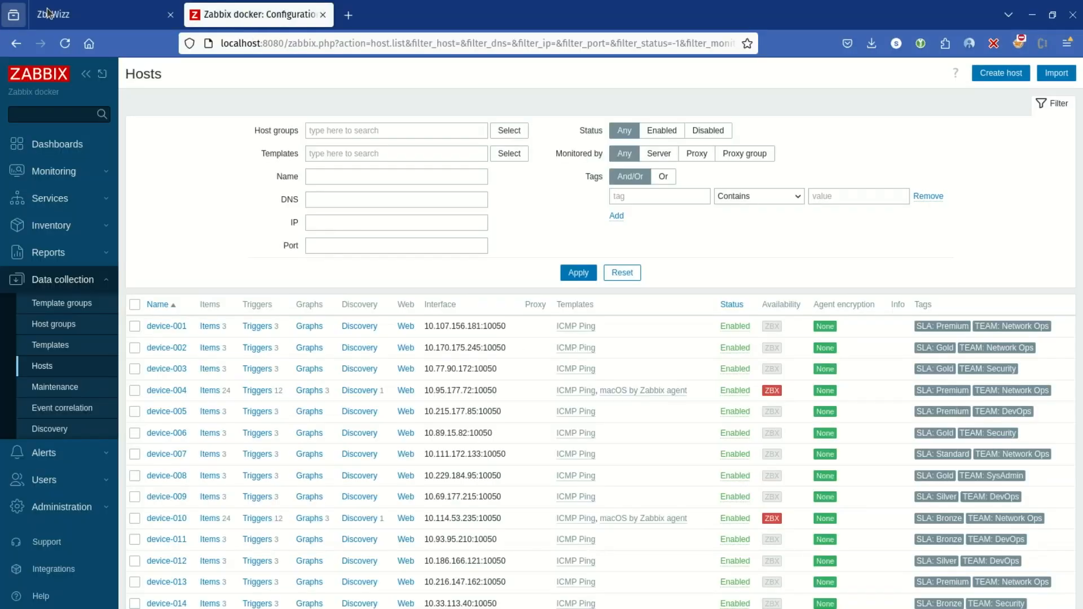
pyautogui.moveTo(96, 6)
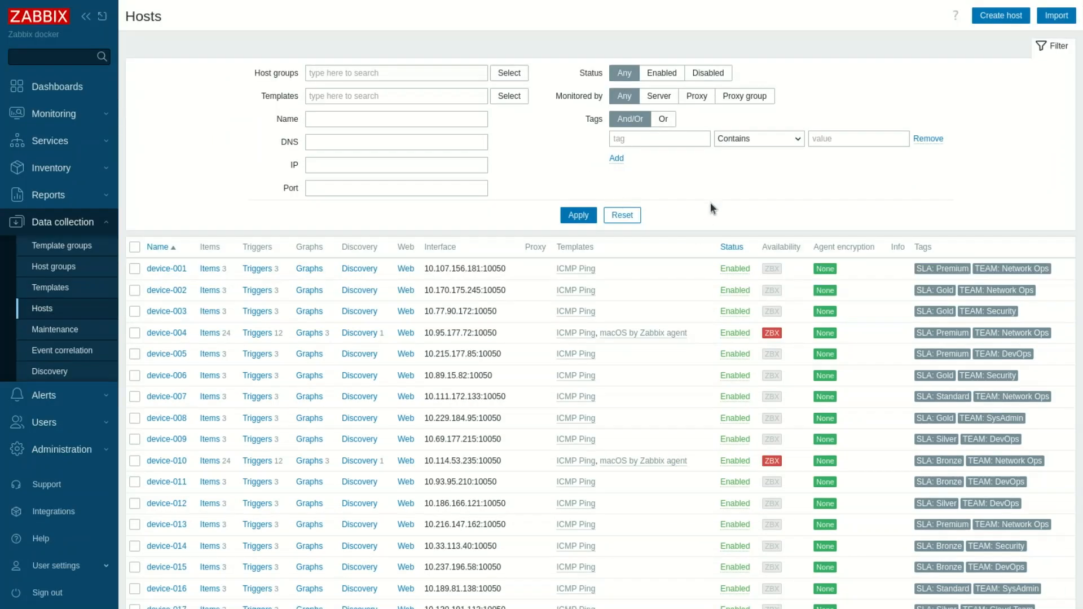
pyautogui.click(168, 312)
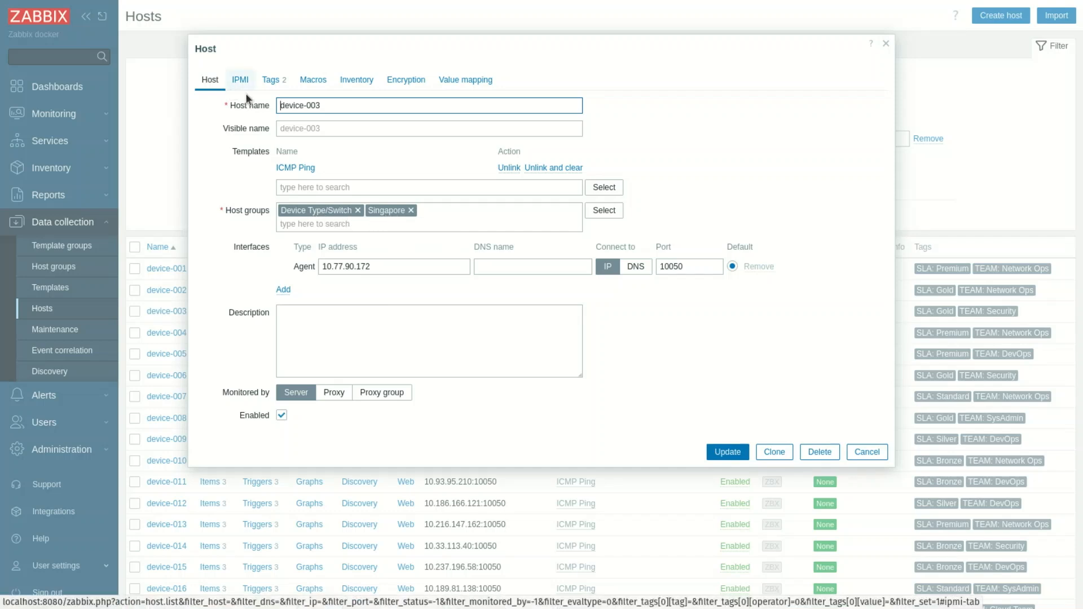
pyautogui.click(272, 80)
pyautogui.click(333, 124)
pyautogui.doubleClick(289, 122)
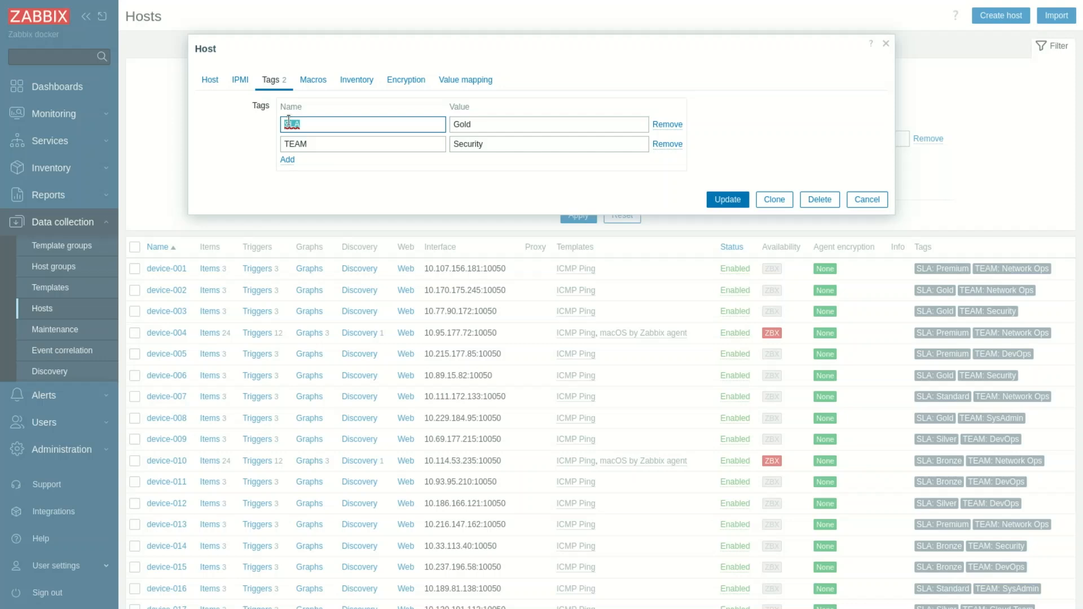
pyautogui.moveTo(318, 145); pyautogui.dragTo(273, 141)
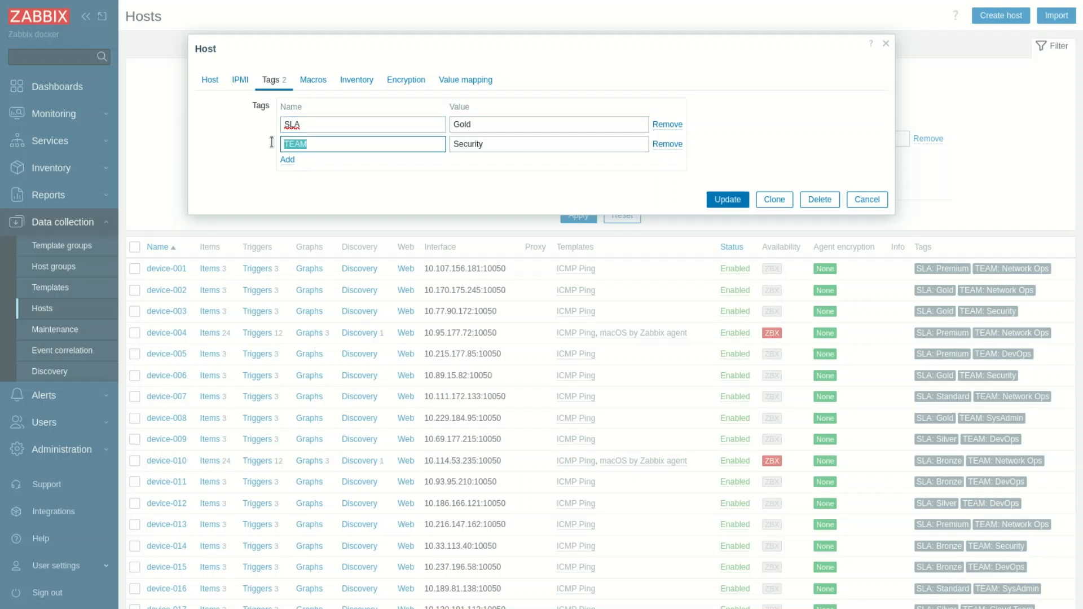
pyautogui.click(872, 201)
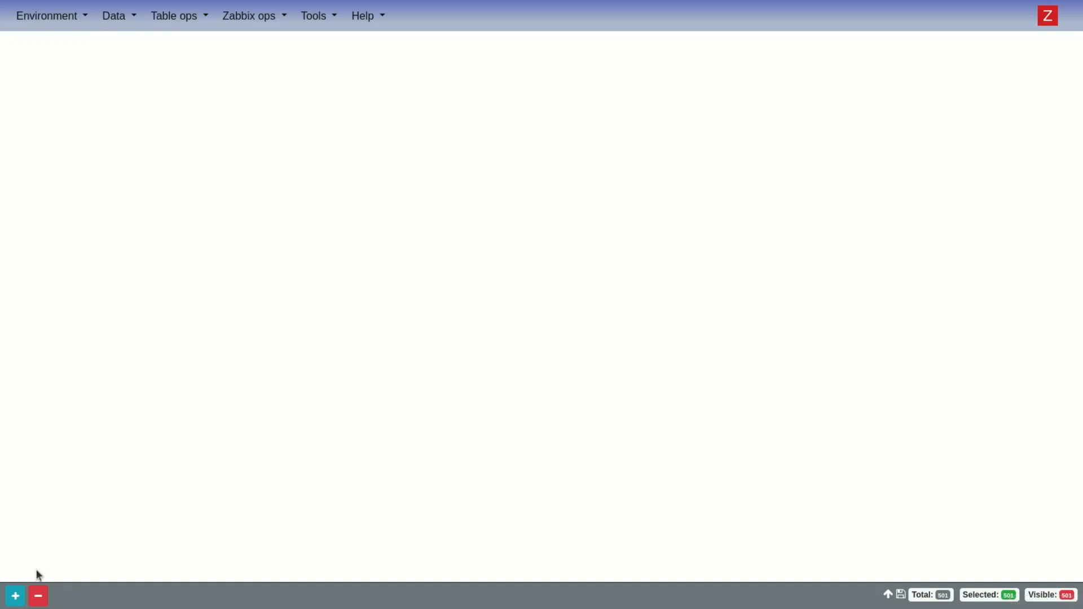
# - Add a new sheet in ZbxWizz, start an import from Zabbix and review the output and host group fields of the default request
pyautogui.click(15, 598)
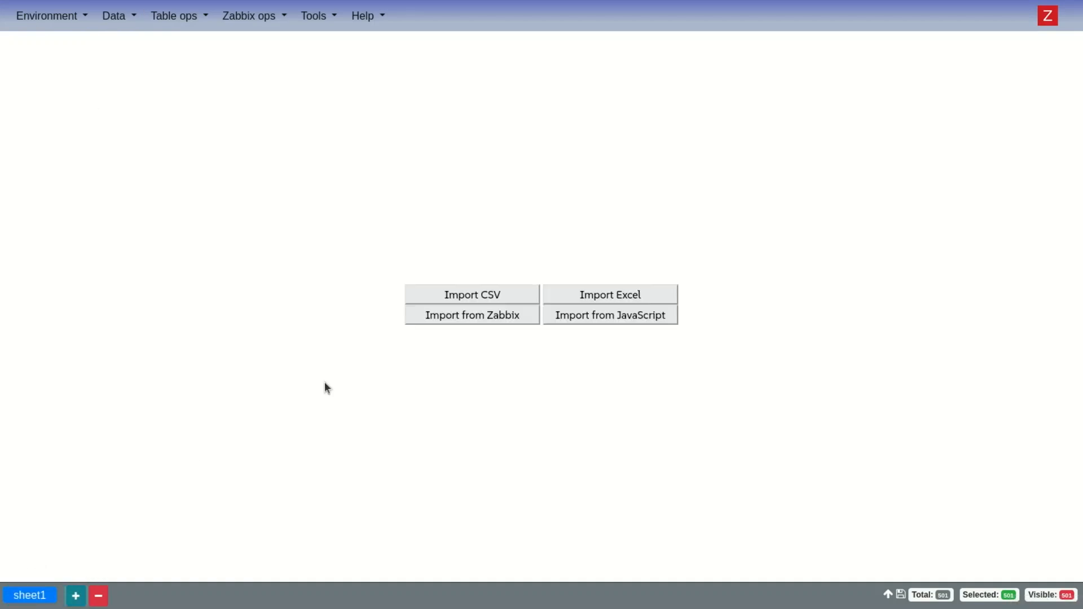
pyautogui.click(469, 323)
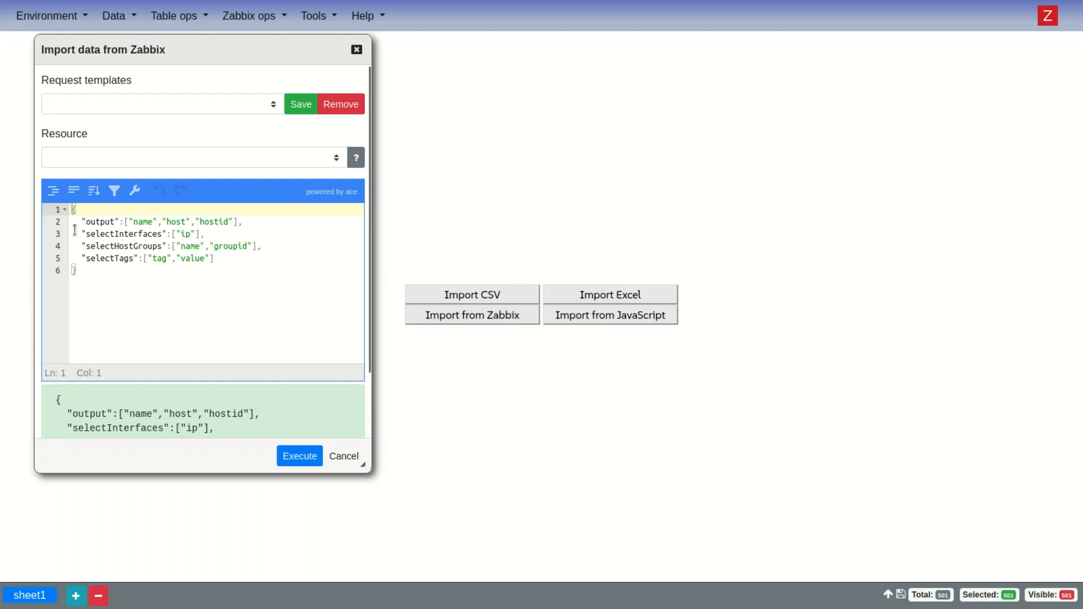
pyautogui.moveTo(77, 220); pyautogui.dragTo(269, 257)
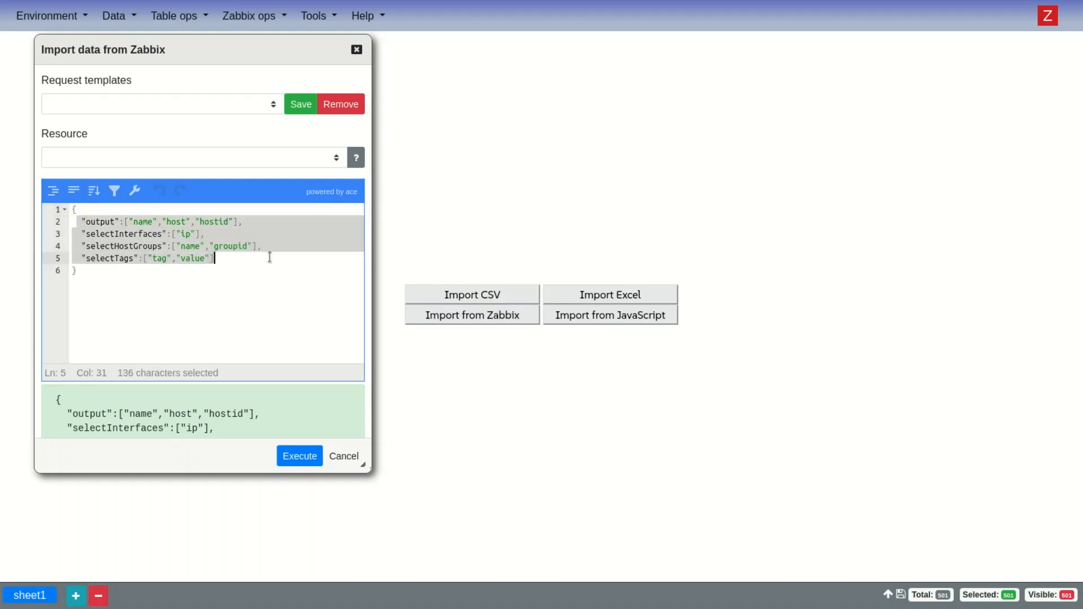
pyautogui.moveTo(86, 221); pyautogui.dragTo(229, 221)
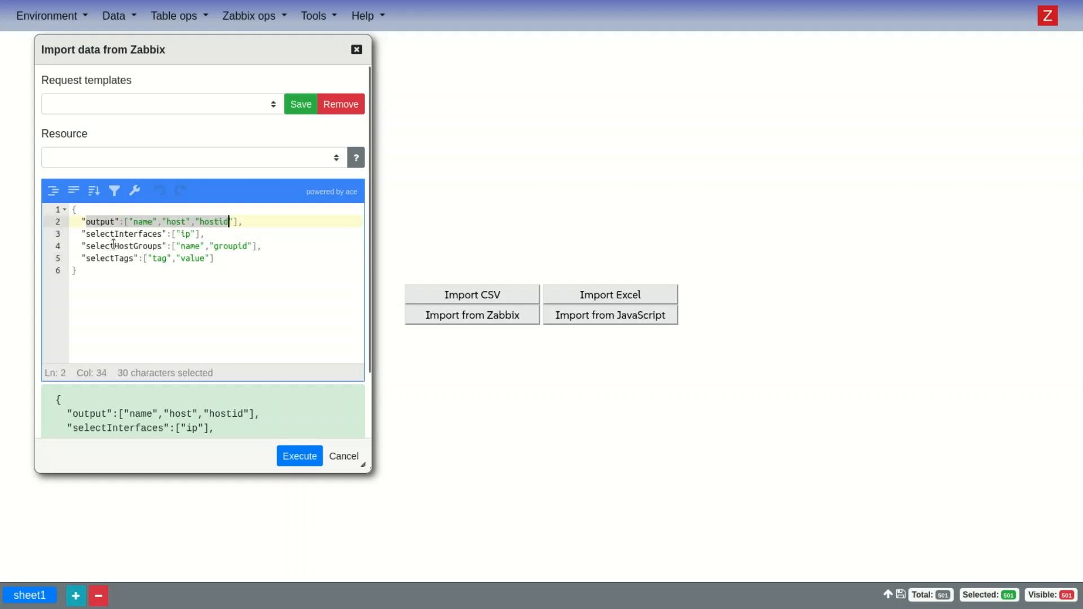
pyautogui.moveTo(85, 245); pyautogui.dragTo(261, 246)
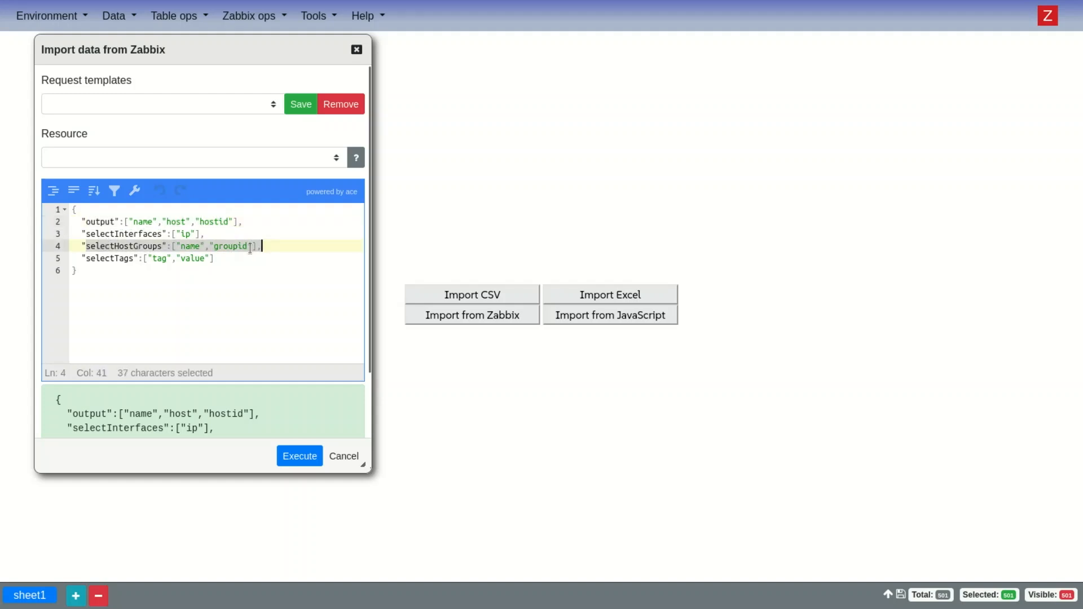
pyautogui.click(97, 269)
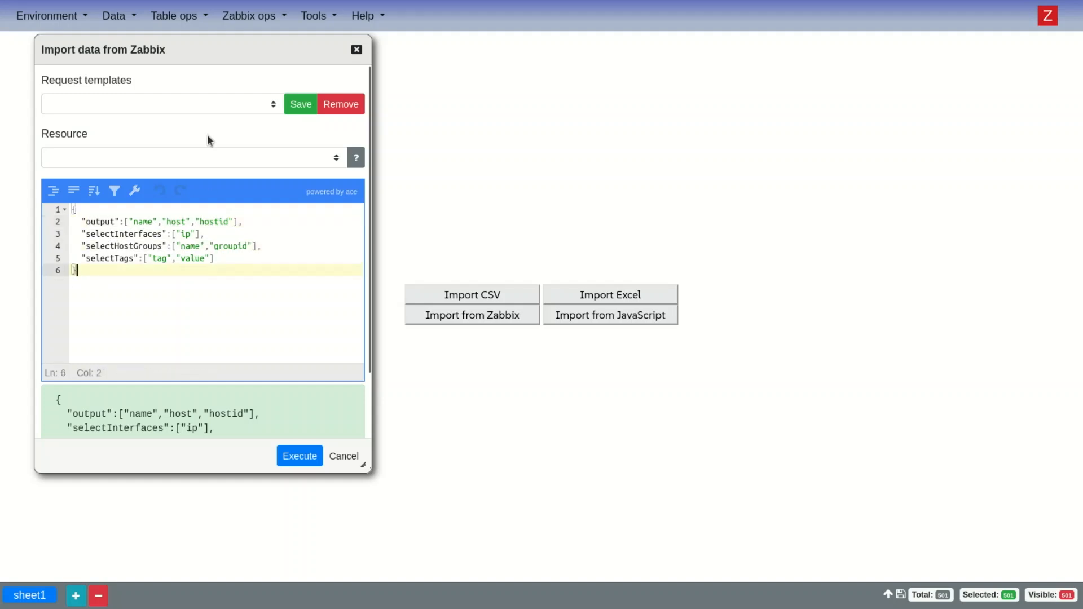
# - Add a "filter" key on a new line after selectTags in the request and check the host names in Zabbix
pyautogui.click(242, 259)
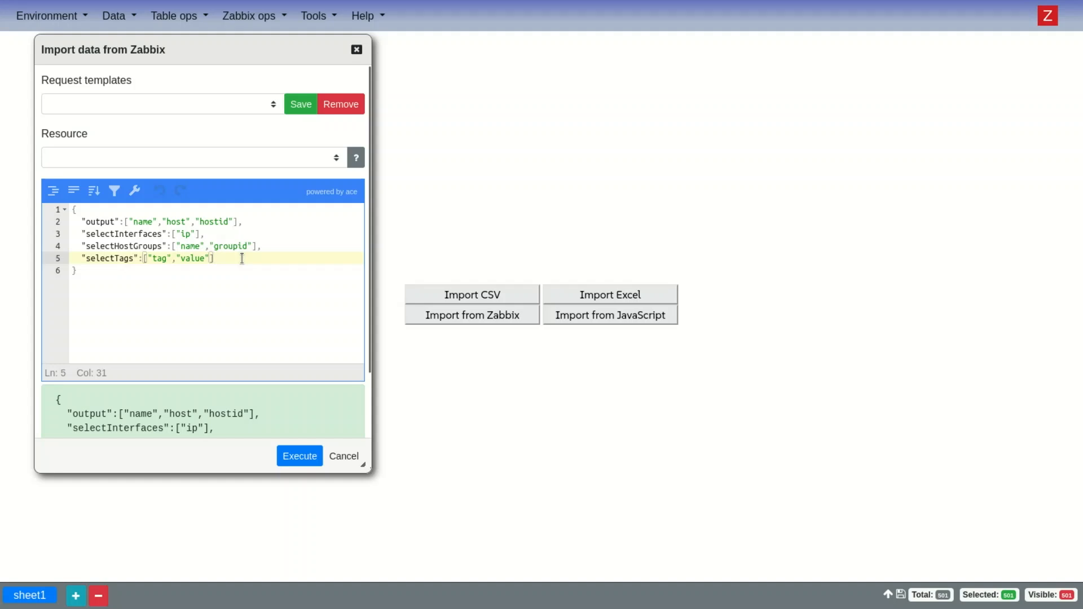
pyautogui.write(',')
pyautogui.press('Return')
pyautogui.write('"f')
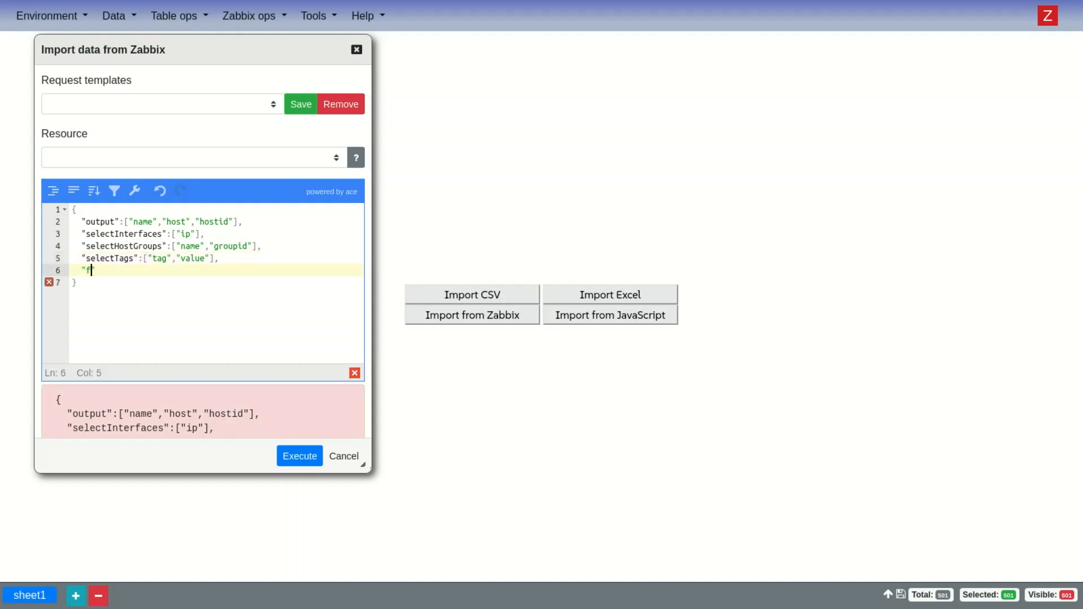
pyautogui.write('ilter":')
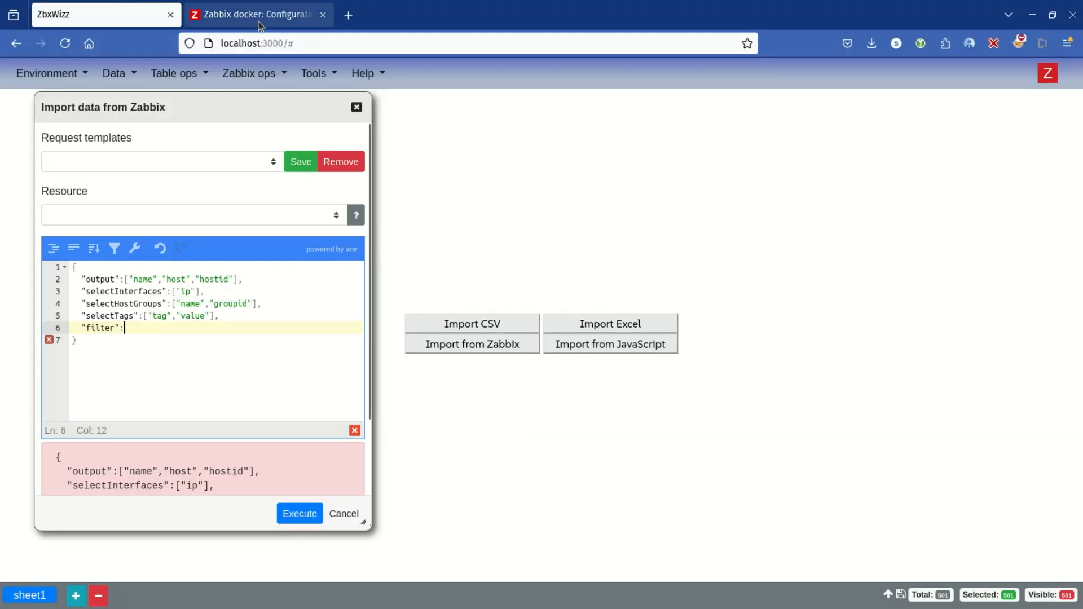
pyautogui.click(265, 22)
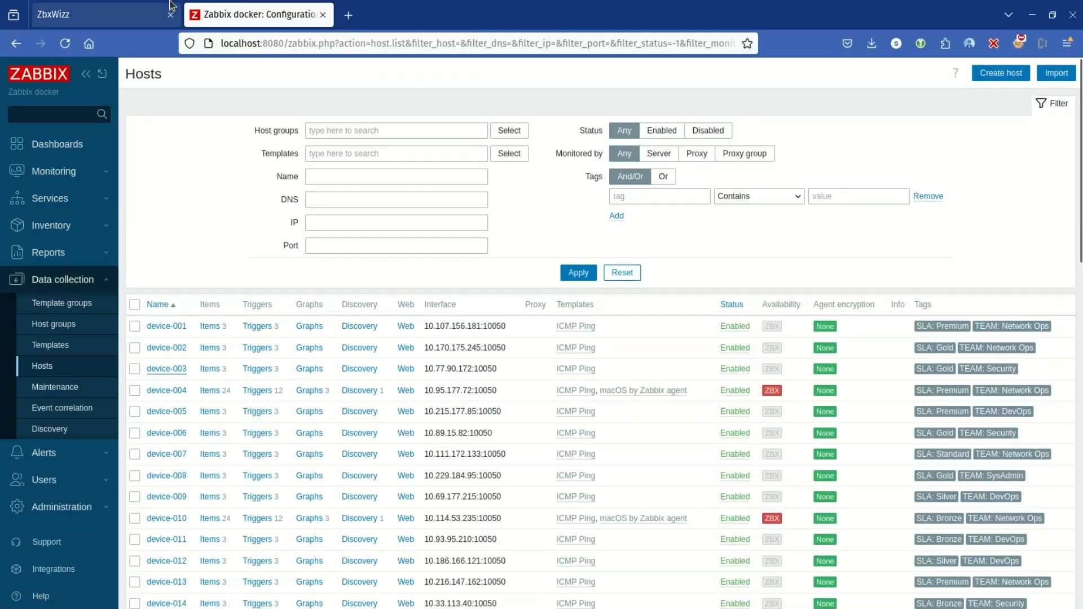
pyautogui.click(84, 12)
# - Replace the "filter" key with a "search" object containing "name":"device" in the import request
pyautogui.doubleClick(102, 270)
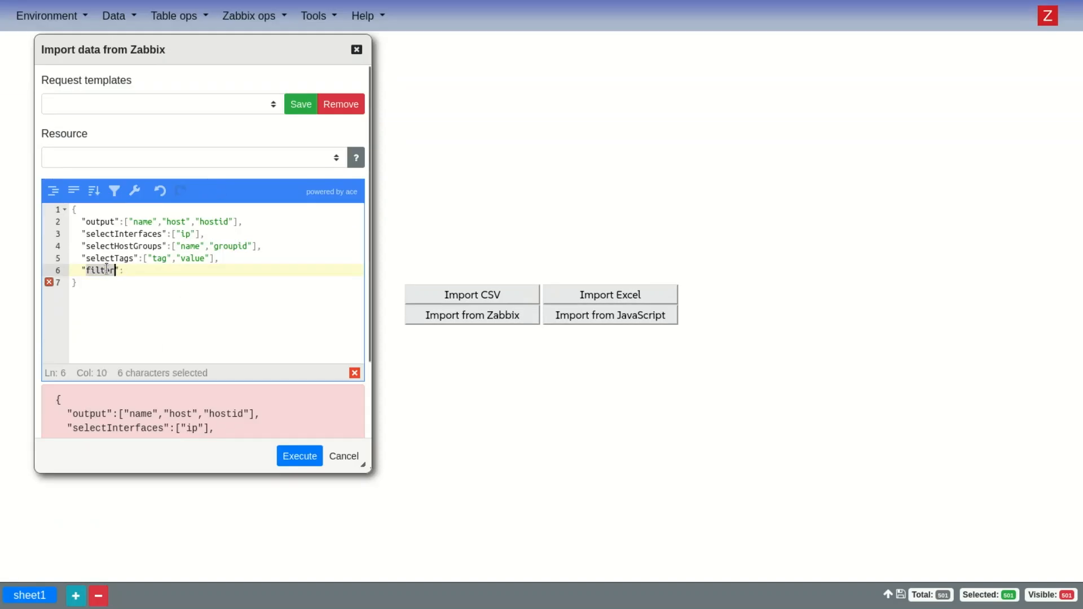
pyautogui.write('search":')
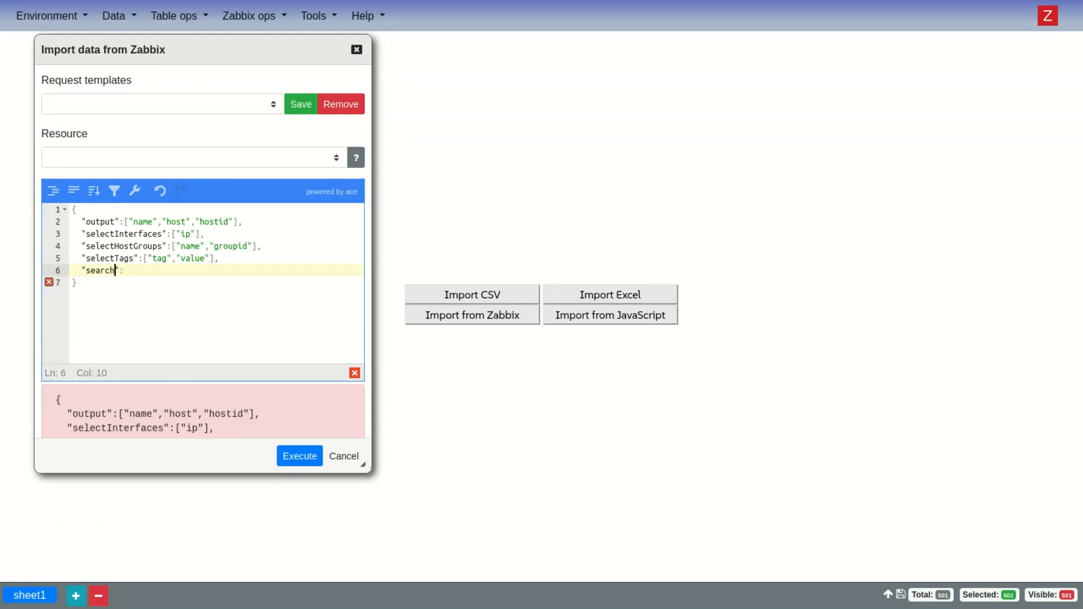
pyautogui.write('{')
pyautogui.press('Return')
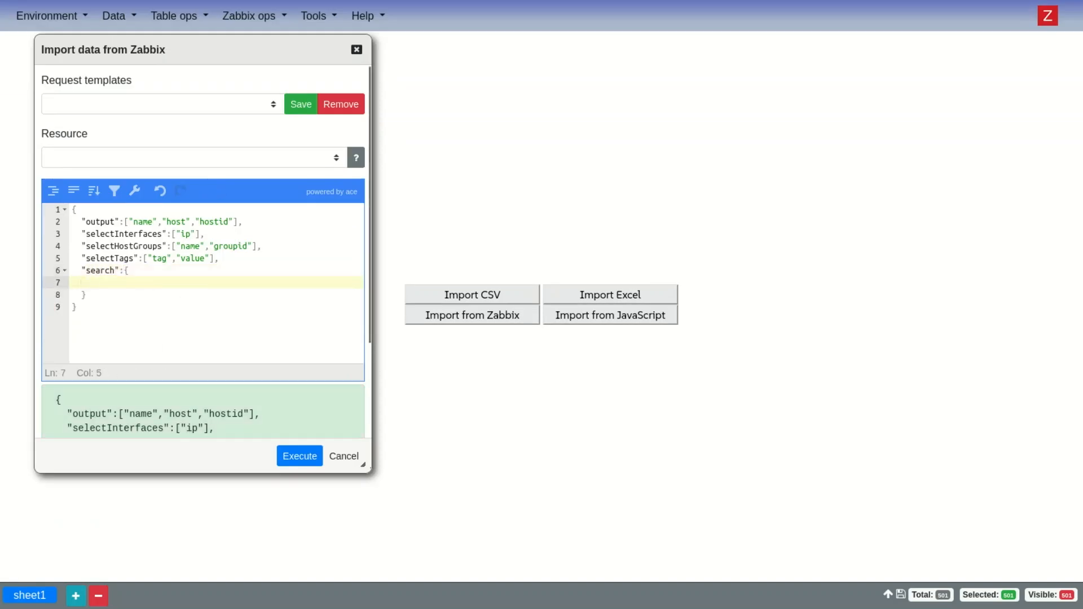
pyautogui.write('"name":"d')
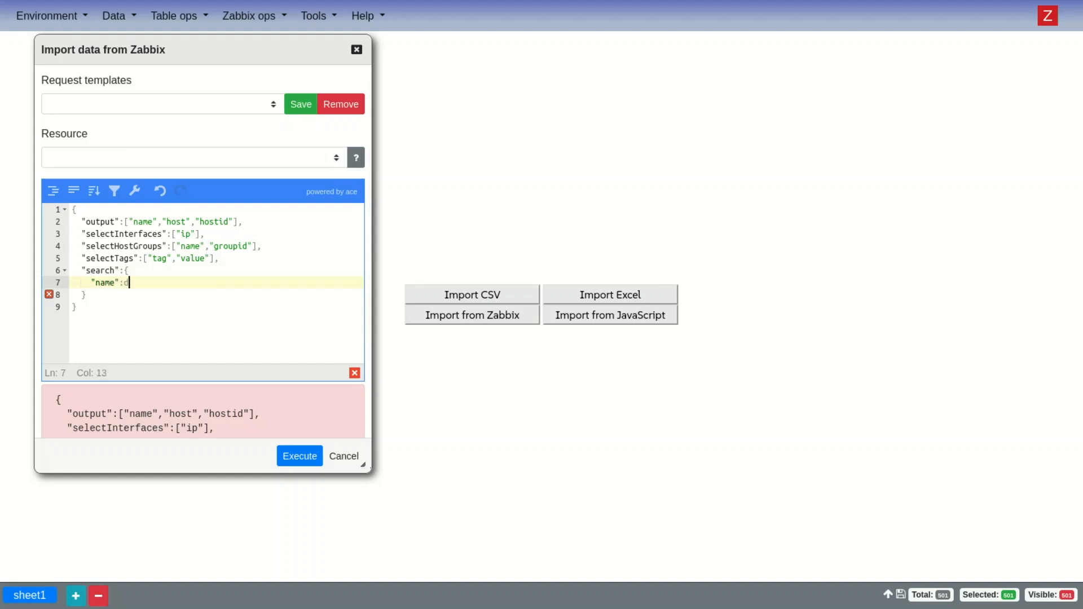
pyautogui.write('evice')
pyautogui.hotkey('ctrl', 'shift', 'Left')
pyautogui.write('"')
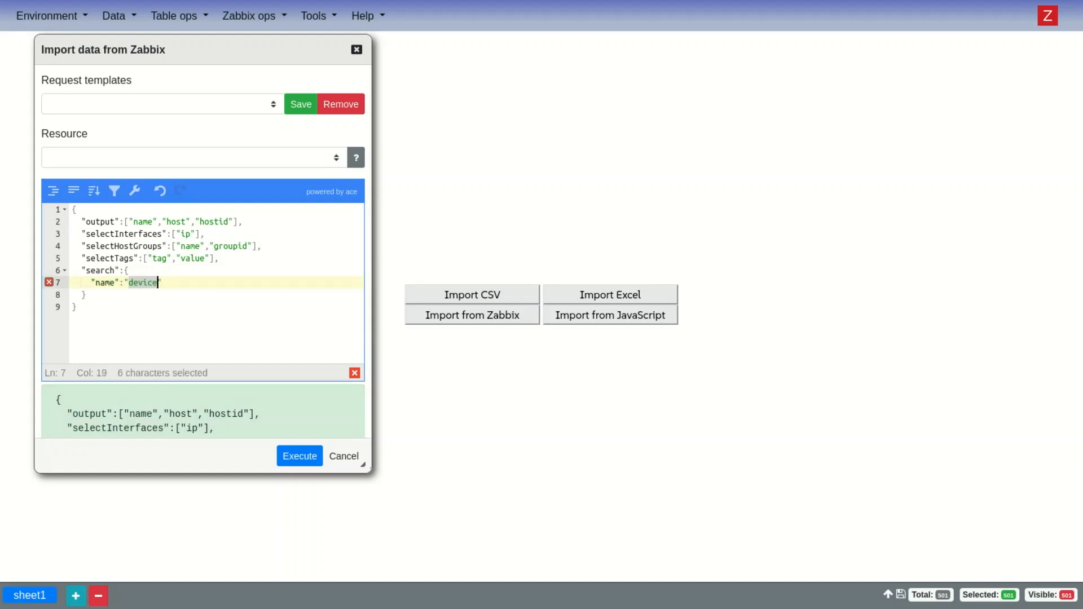
# - Set the import resource to host and execute the request to load the hosts into the sheet
pyautogui.click(154, 154)
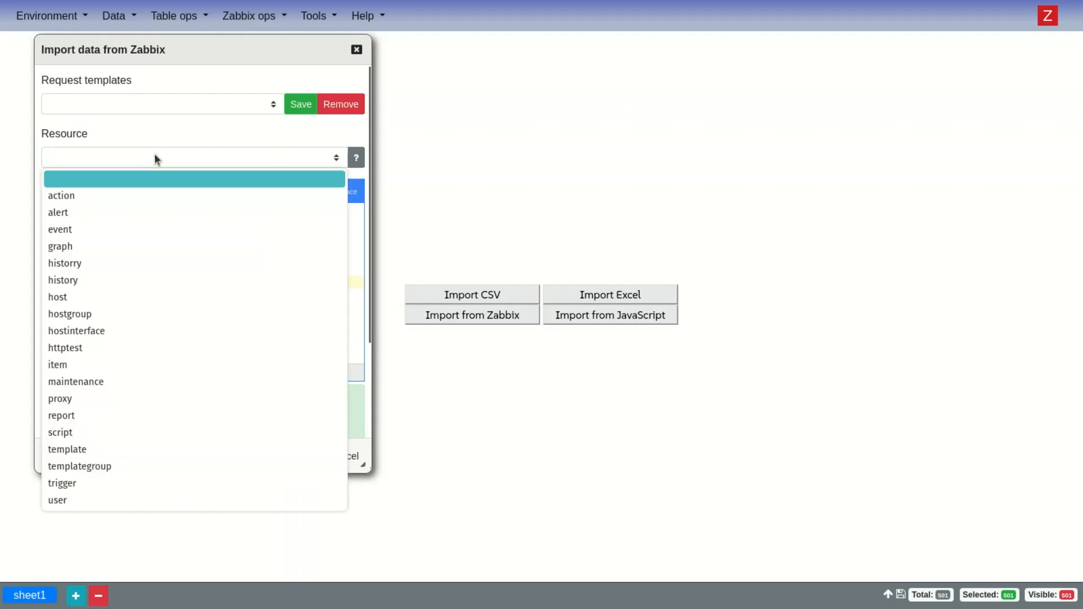
pyautogui.click(125, 299)
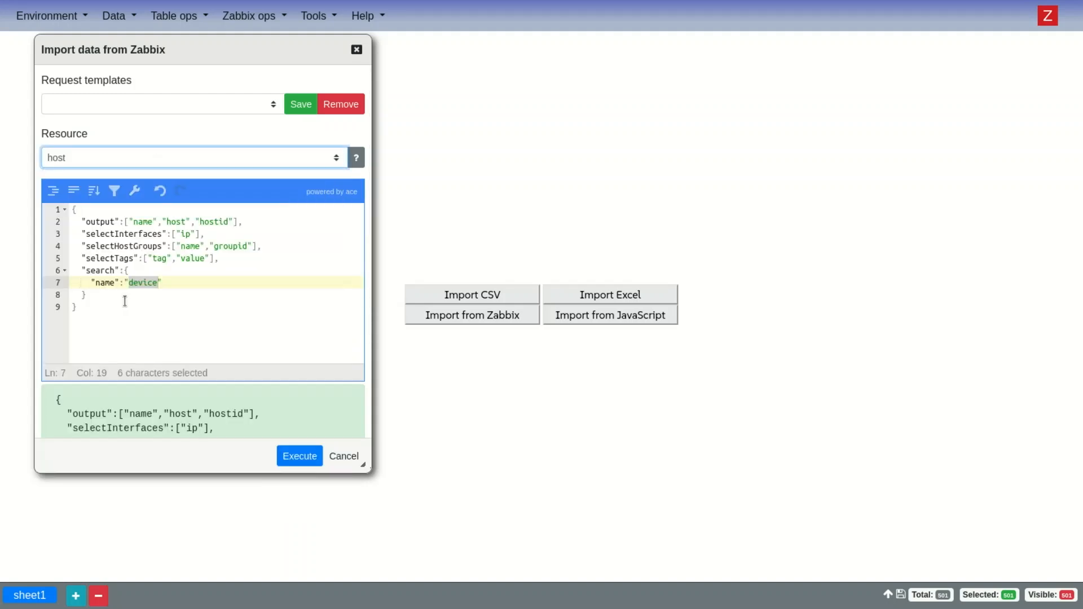
pyautogui.click(306, 455)
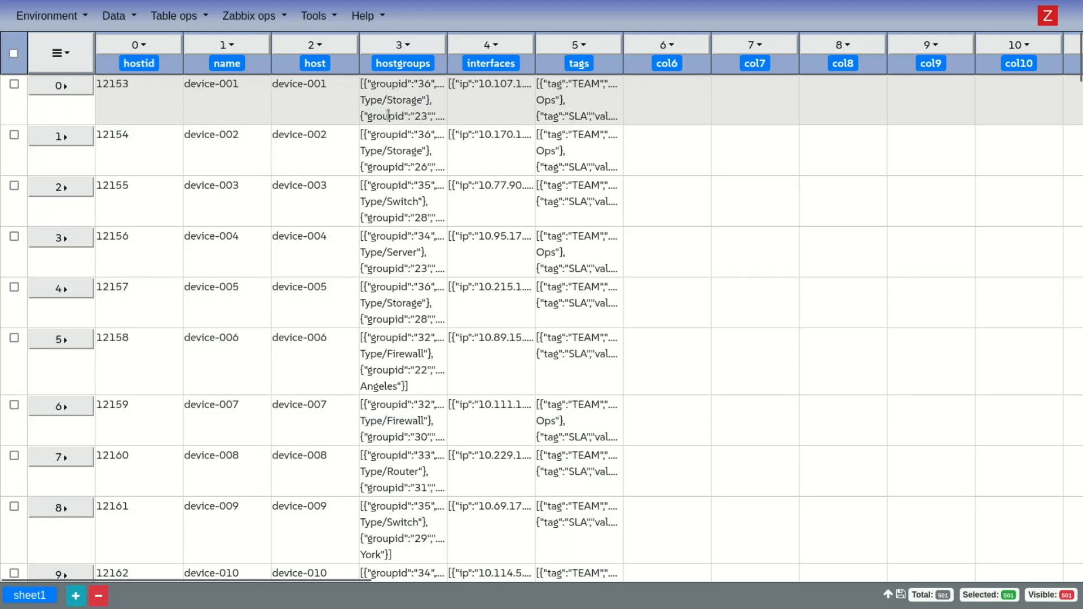
# - Inspect the full hostgroups JSON of device-001 in the sheet without changing the cell
pyautogui.click(391, 104)
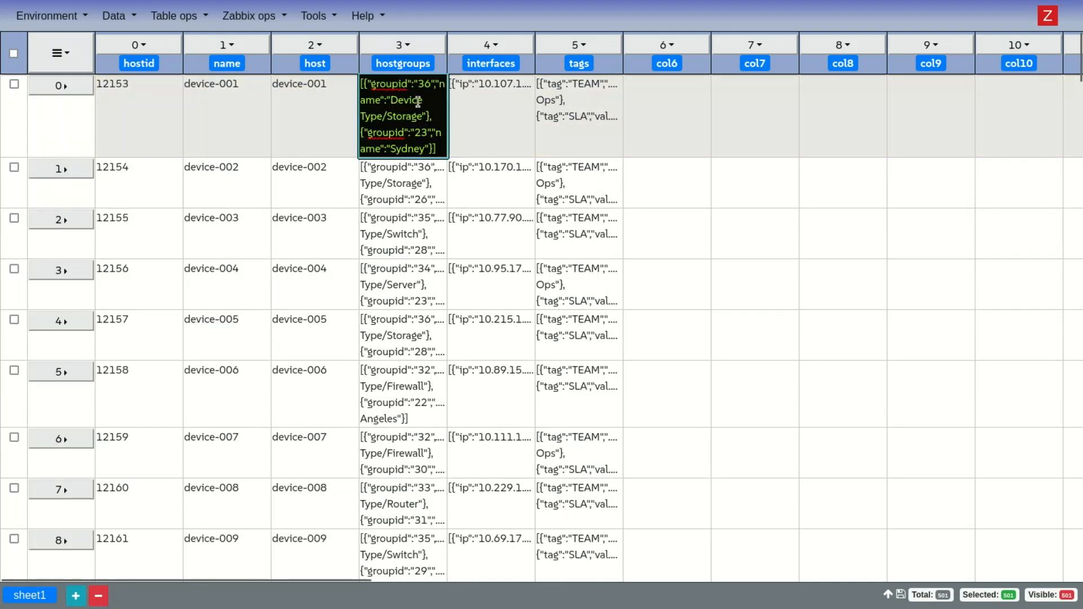
pyautogui.moveTo(391, 101); pyautogui.dragTo(420, 146)
pyautogui.press('Escape')
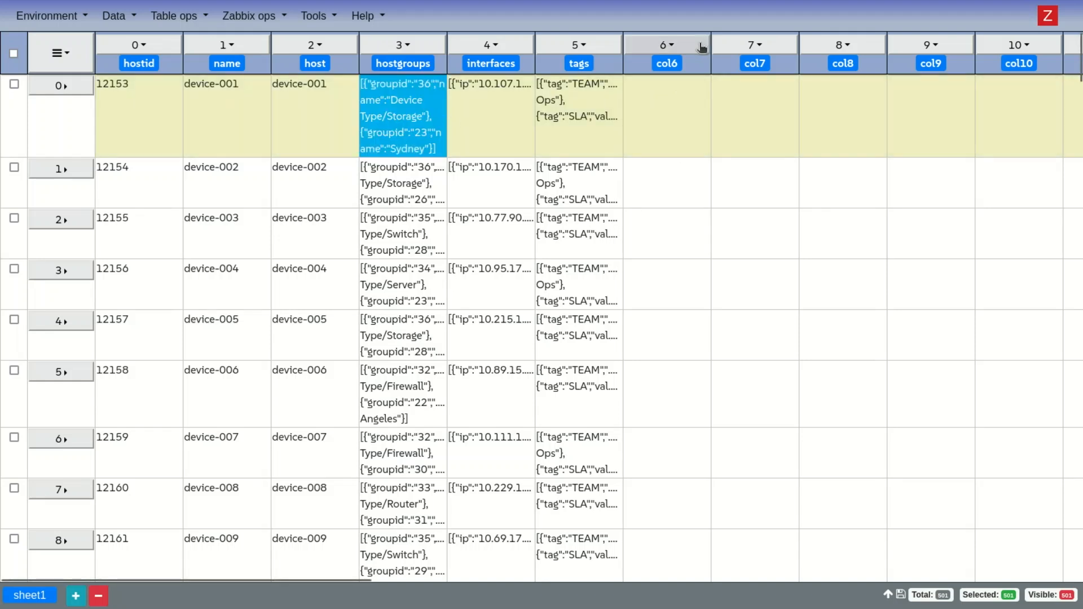
# - Start a transformation of column col6 with the expression $3 to reference the hostgroups column
pyautogui.click(699, 49)
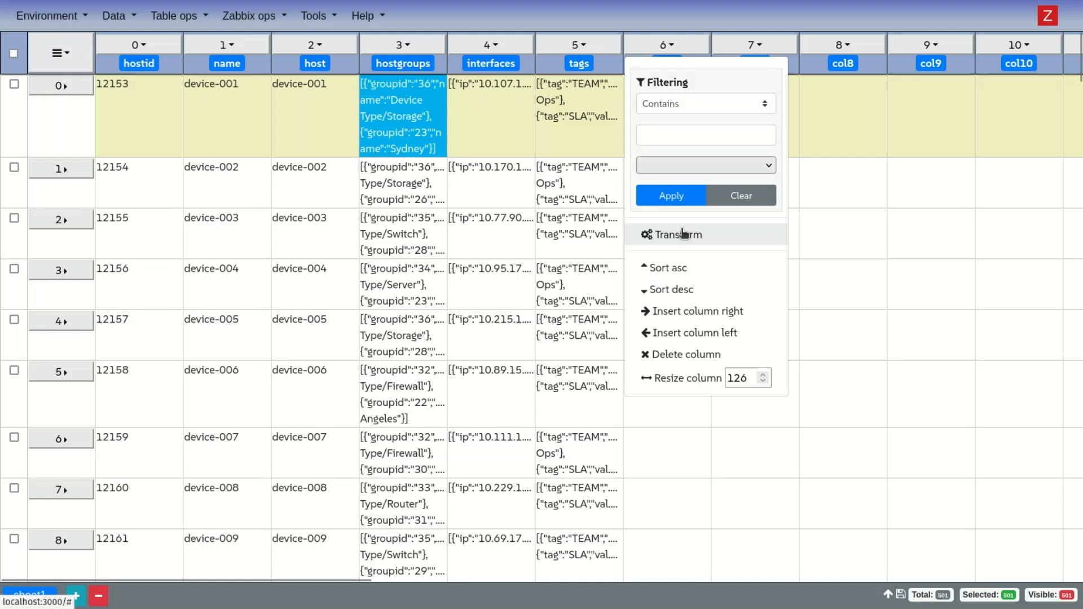
pyautogui.click(683, 233)
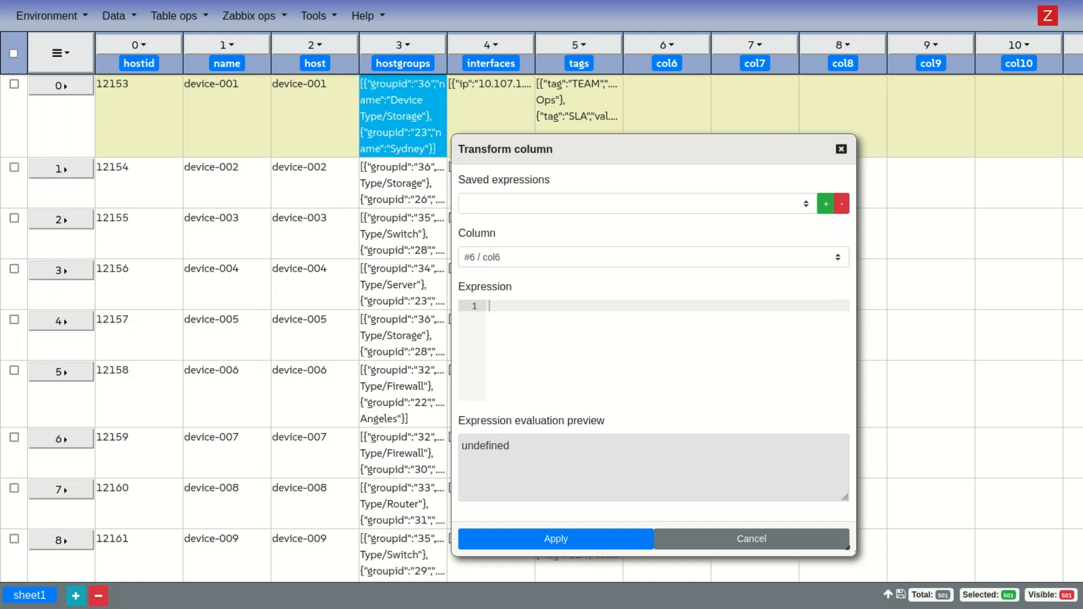
pyautogui.write('$')
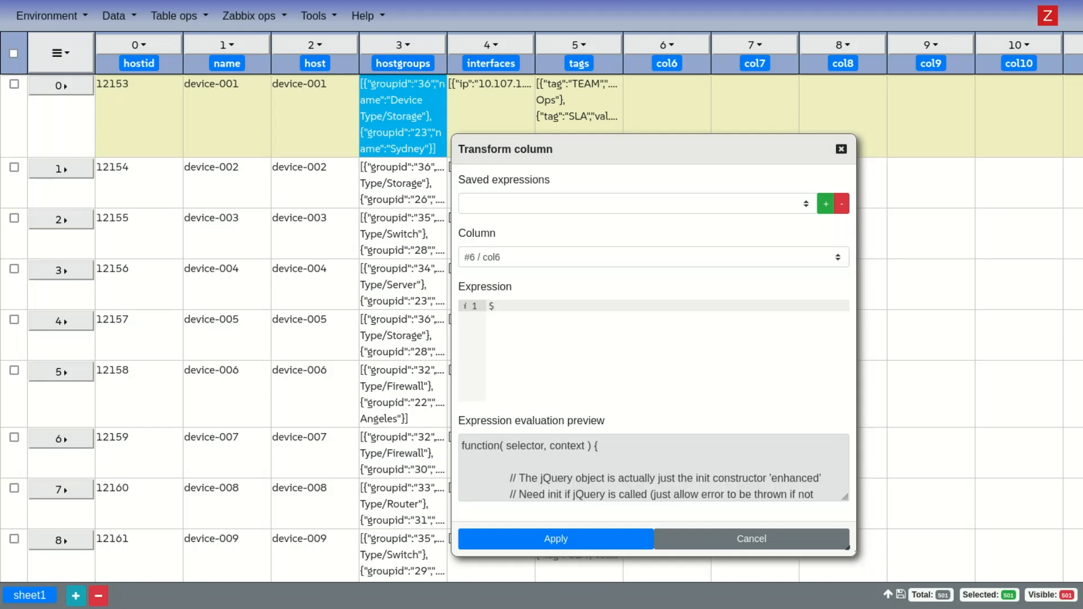
pyautogui.write('3')
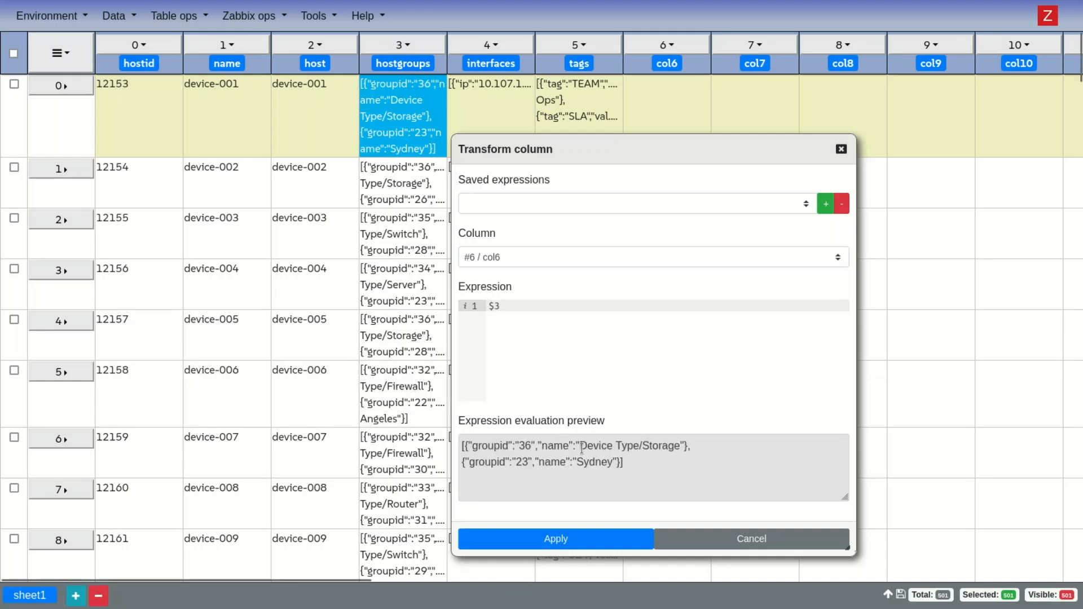
# - Examine the evaluation preview of the $3 expression, comparing the hostgroups text with the expression
pyautogui.moveTo(656, 474); pyautogui.dragTo(462, 437)
pyautogui.click(555, 338)
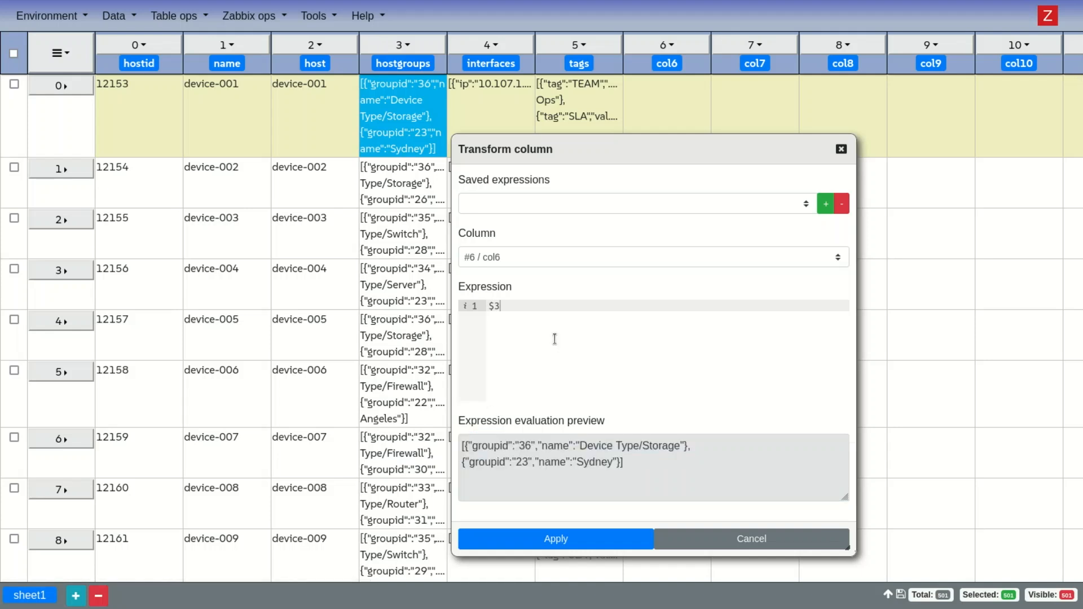
pyautogui.click(485, 308)
pyautogui.tripleClick(525, 453)
pyautogui.click(472, 454)
pyautogui.click(535, 305)
pyautogui.moveTo(635, 469); pyautogui.dragTo(451, 437)
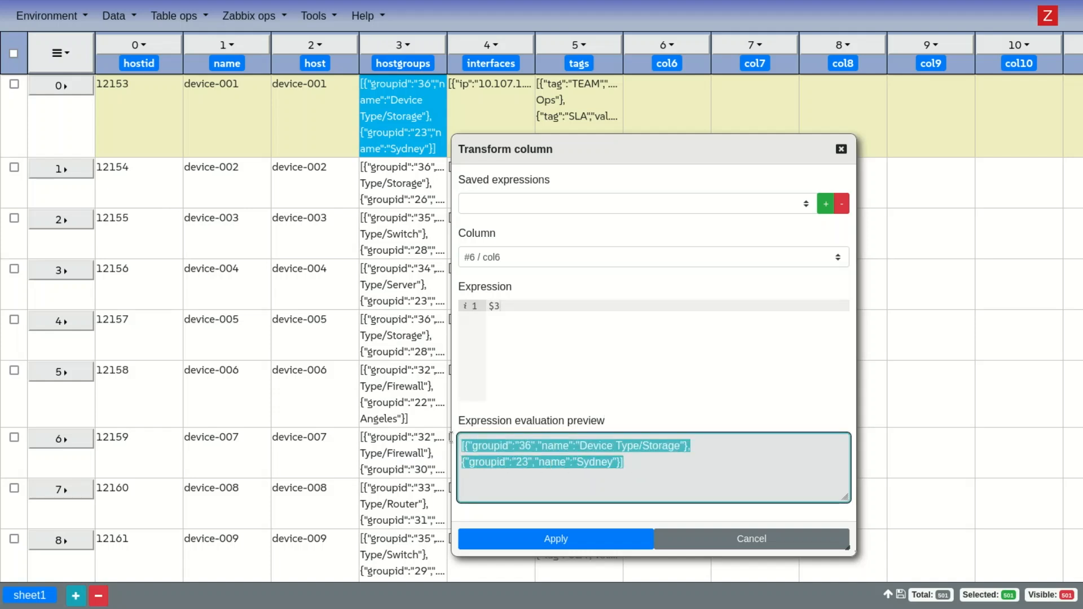
# - Wrap the column reference in the obj function so the col6 expression reads obj($3)
pyautogui.click(559, 324)
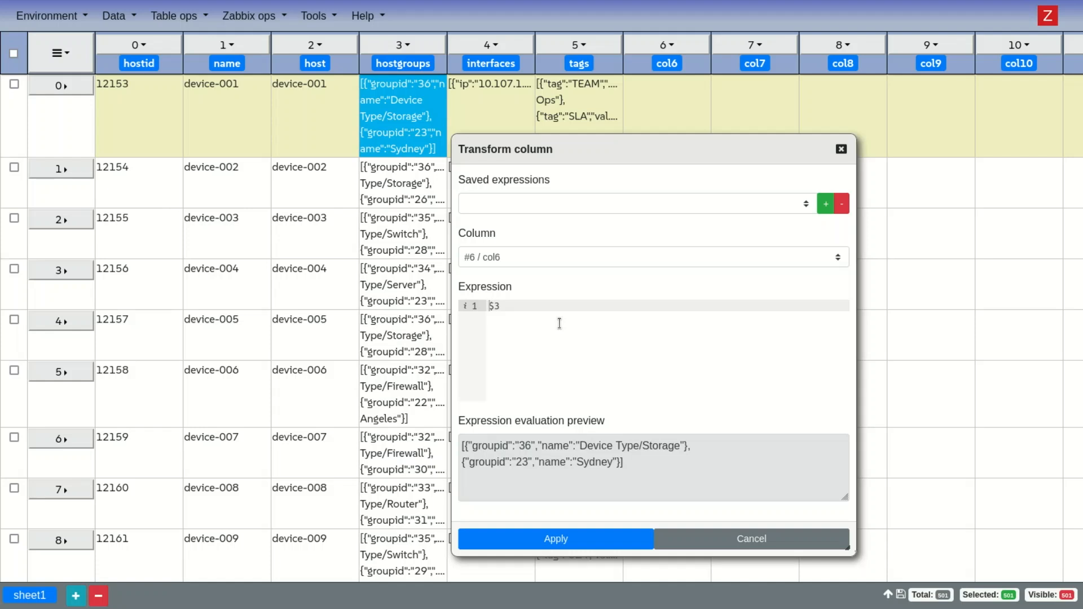
pyautogui.write('obj(')
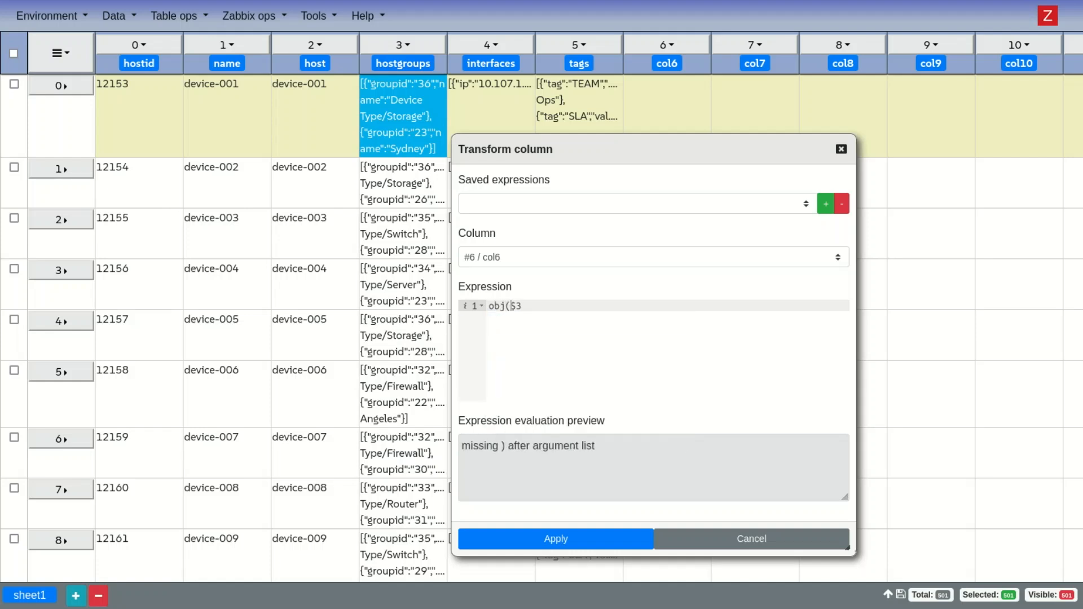
pyautogui.press('End')
pyautogui.write(')')
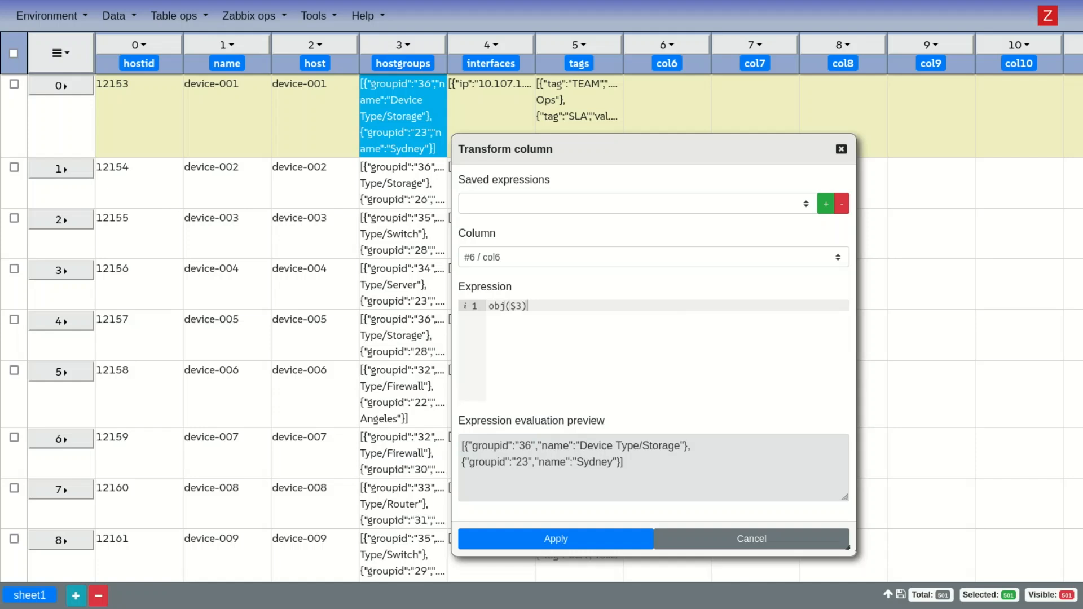
pyautogui.moveTo(657, 465); pyautogui.dragTo(448, 436)
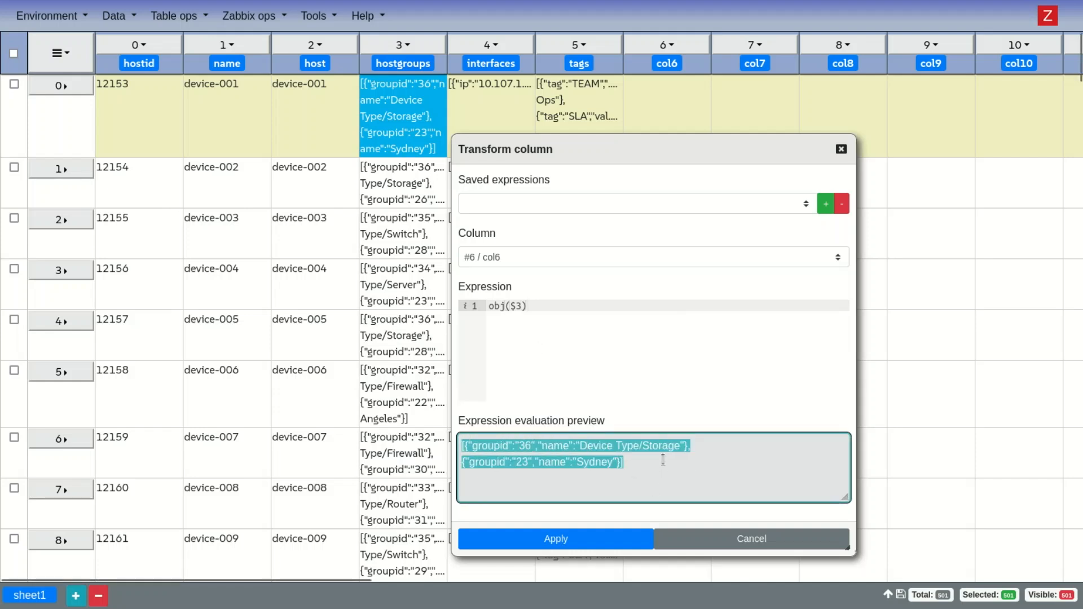
pyautogui.click(579, 313)
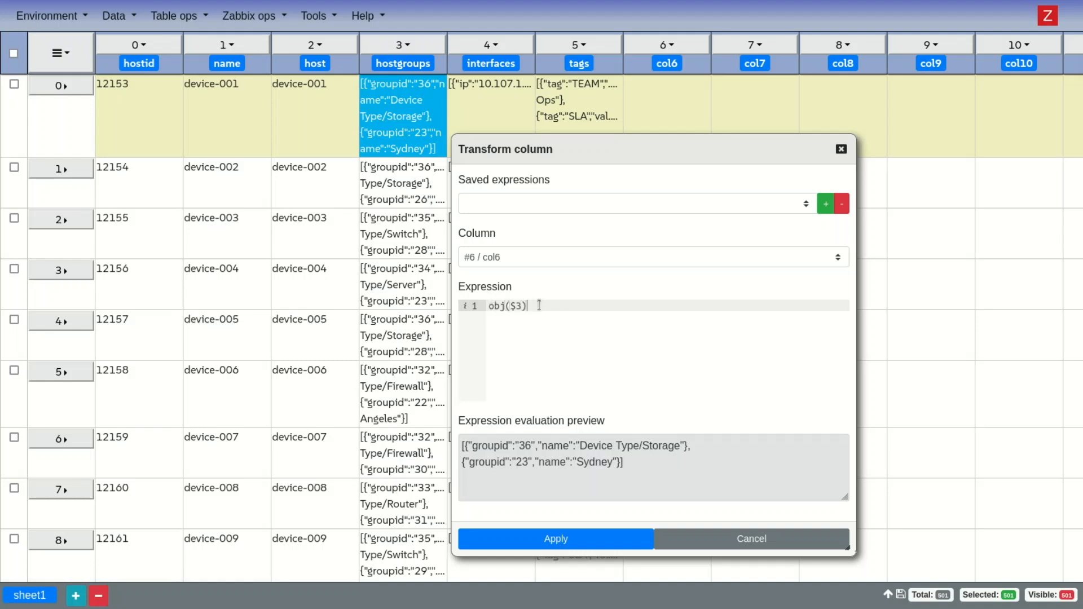
pyautogui.write('.')
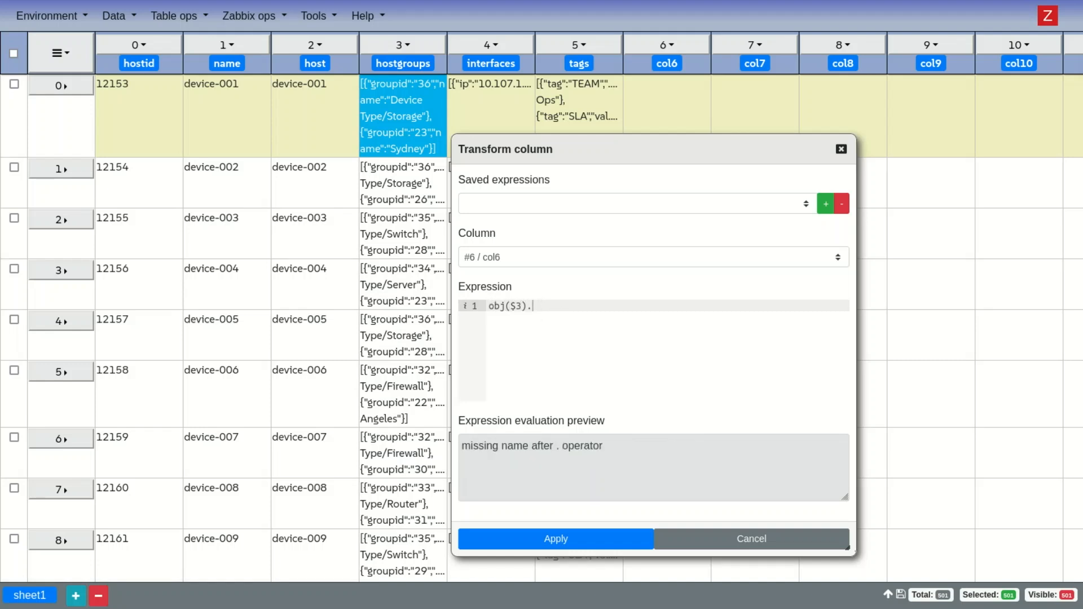
pyautogui.write('filter(')
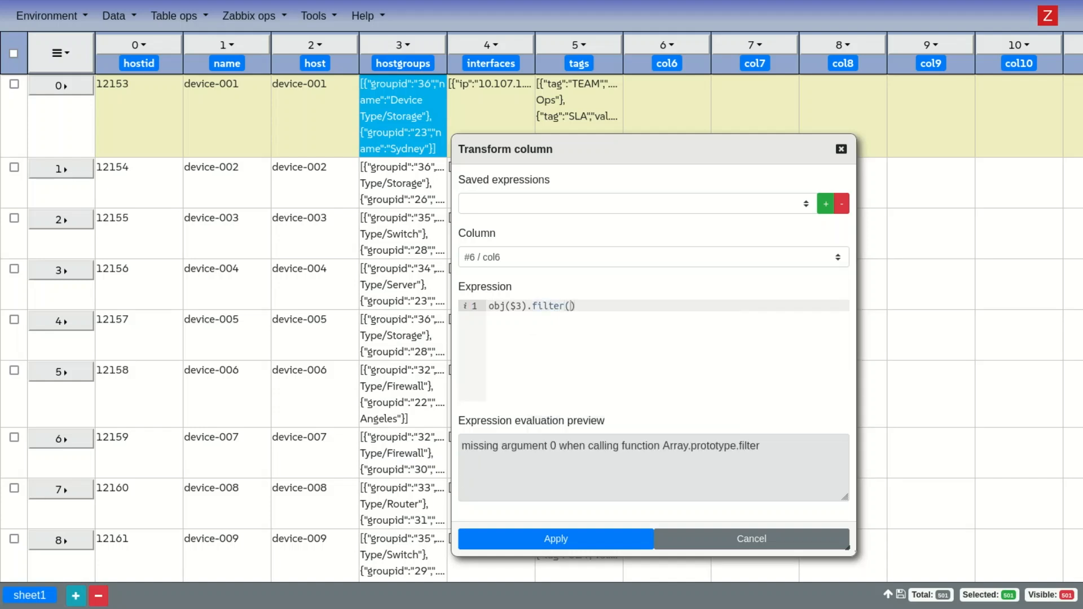
pyautogui.press('BackSpace')
pyautogui.press('BackSpace')
pyautogui.press('BackSpace')
pyautogui.press('BackSpace')
pyautogui.press('BackSpace')
pyautogui.press('BackSpace')
pyautogui.press('BackSpace')
pyautogui.press('BackSpace')
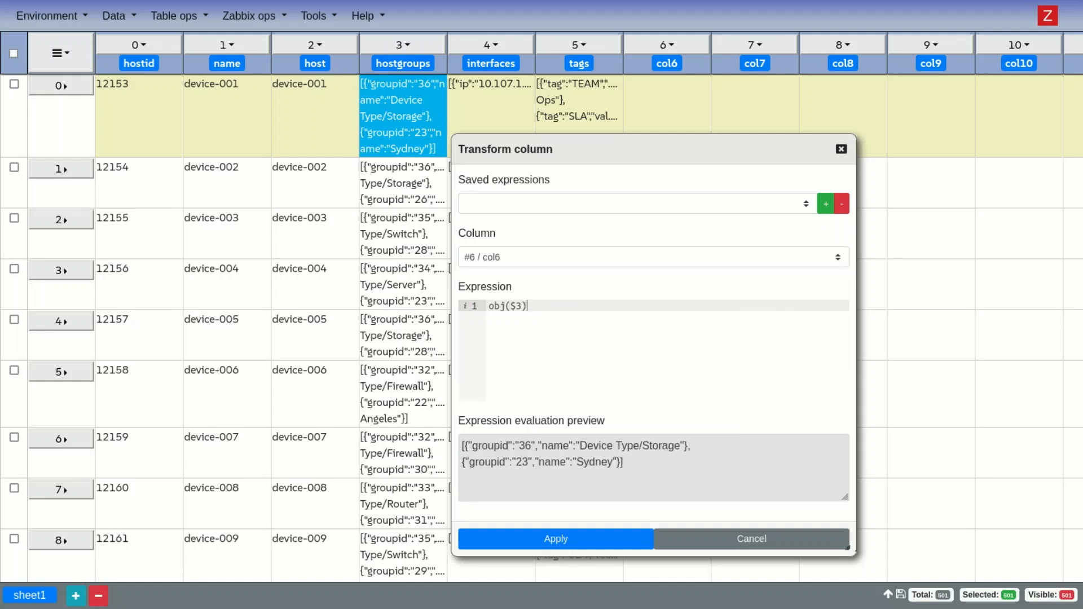
# - Filter the parsed hostgroups by name by extending the expression to obj($3).filter(t=>t.name.match(/Device/))
pyautogui.write('.filter')
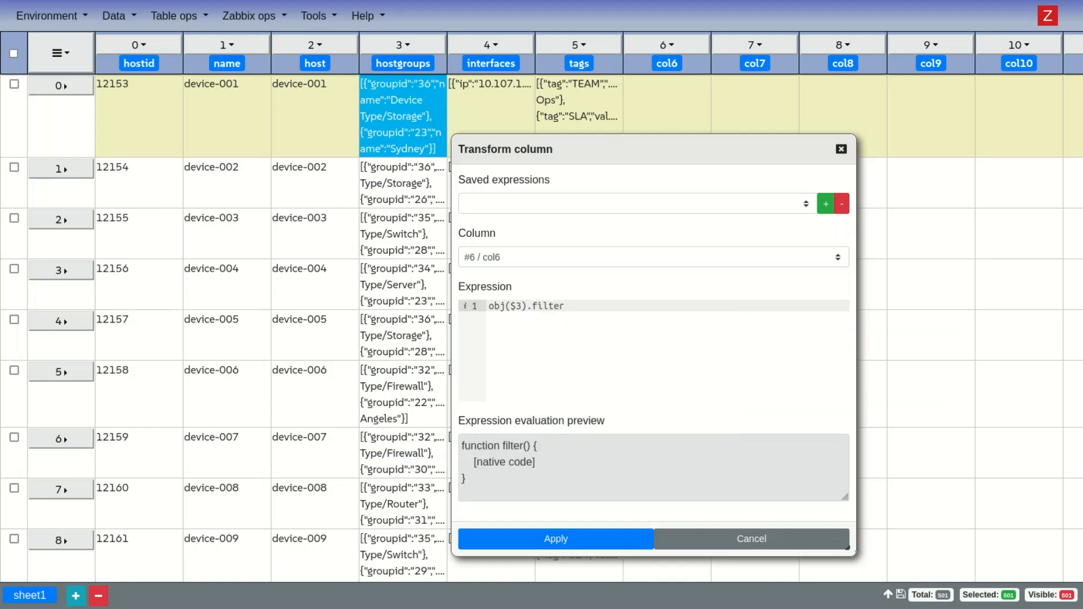
pyautogui.write('()')
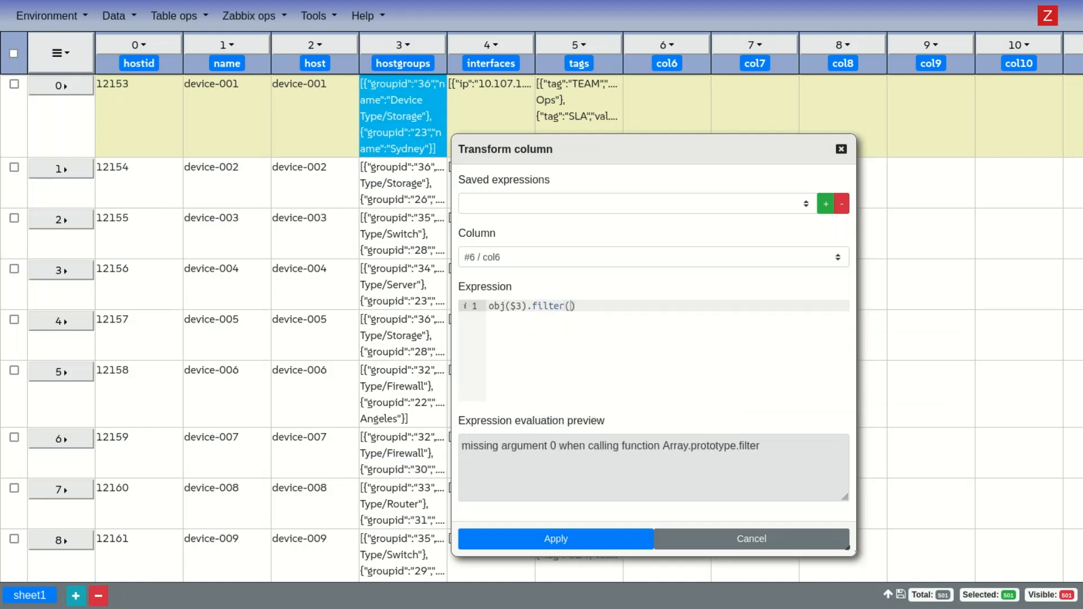
pyautogui.write('t=>')
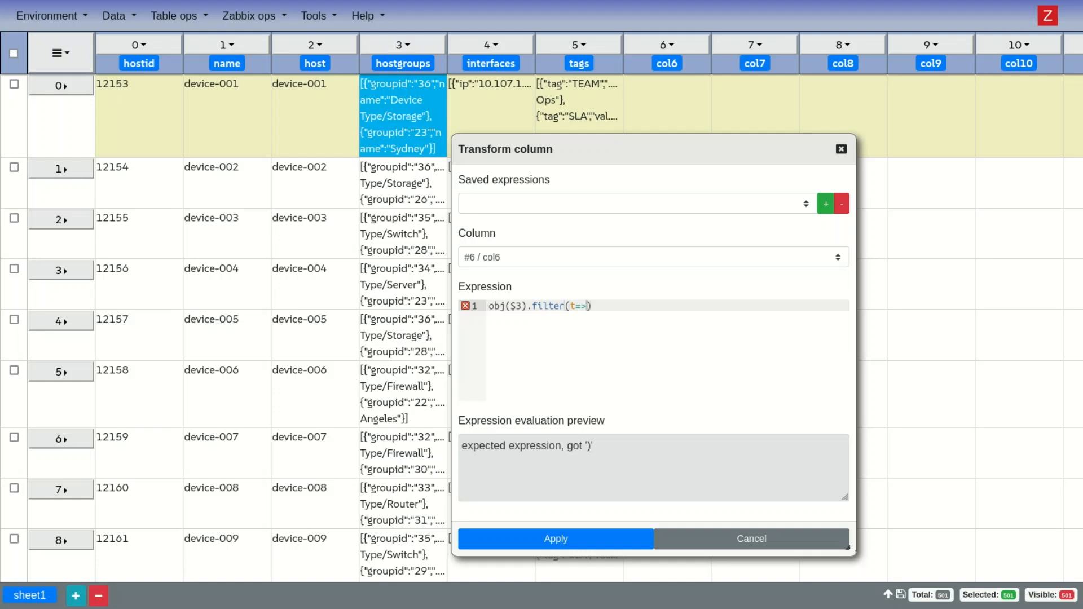
pyautogui.write('t.')
pyautogui.write('name.match')
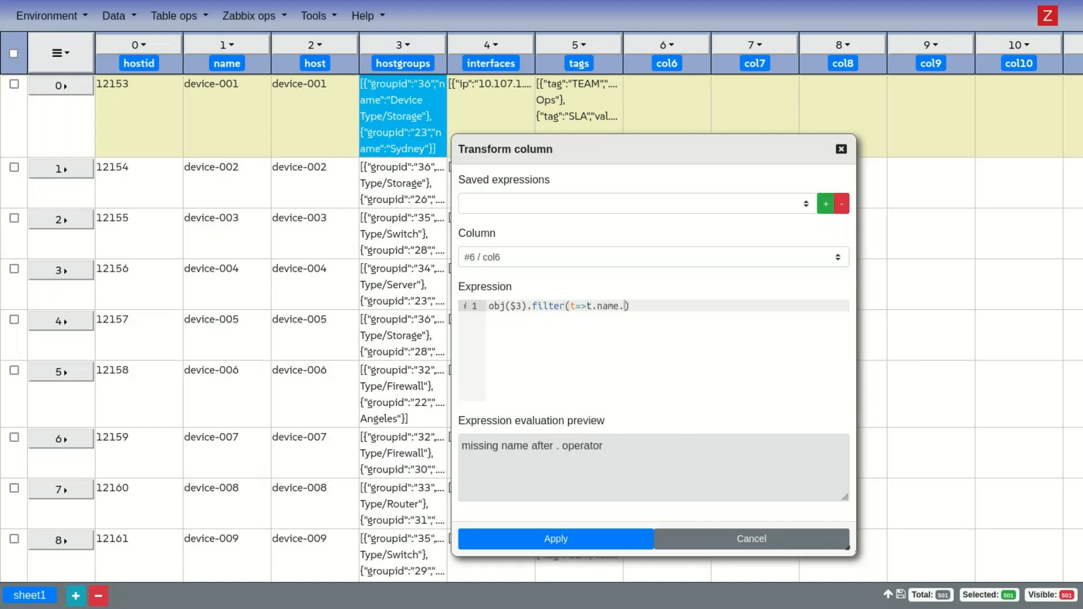
pyautogui.write('(')
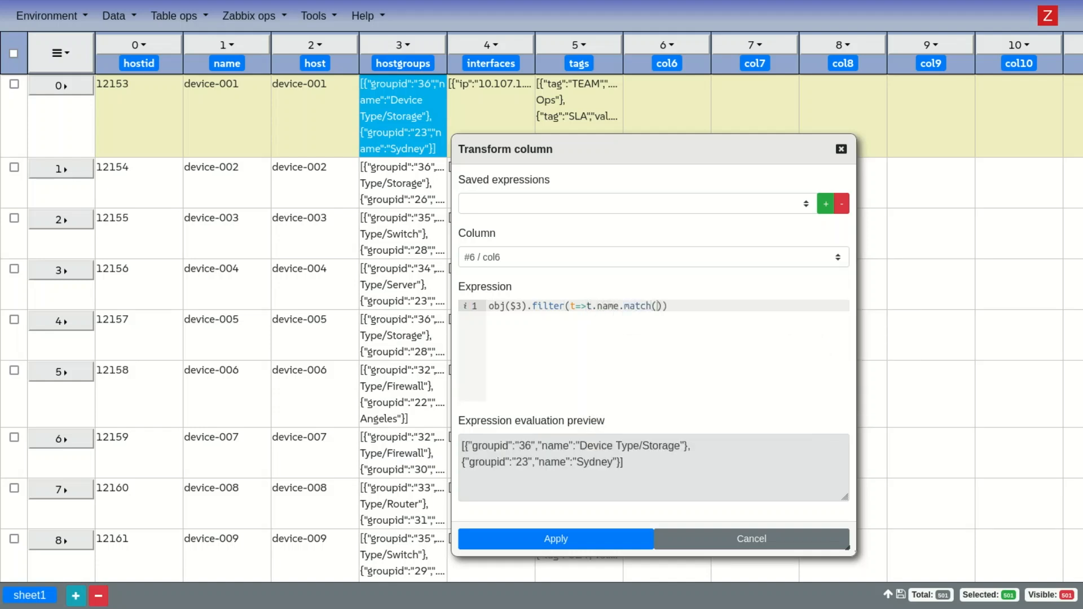
pyautogui.write('/Device/))')
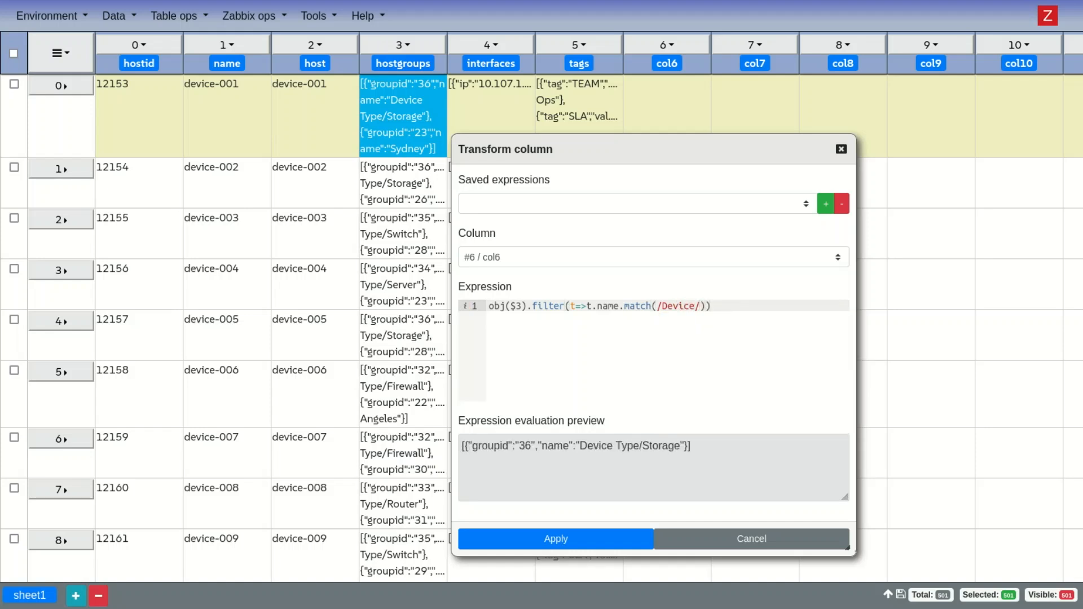
# - Append [0].name to the expression to extract the name of the first matching hostgroup
pyautogui.write('[0')
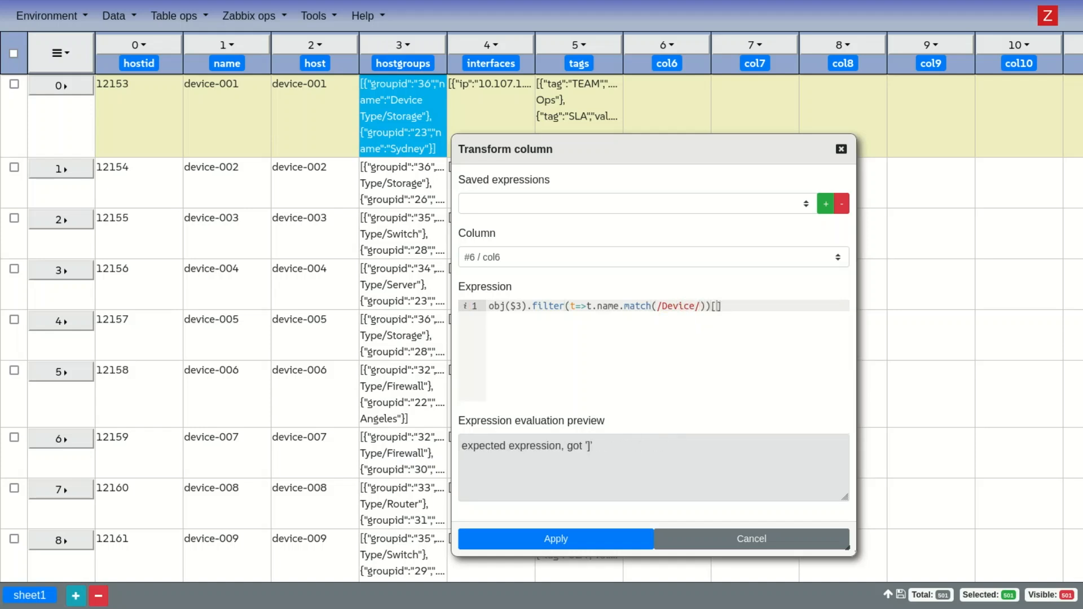
pyautogui.write(']')
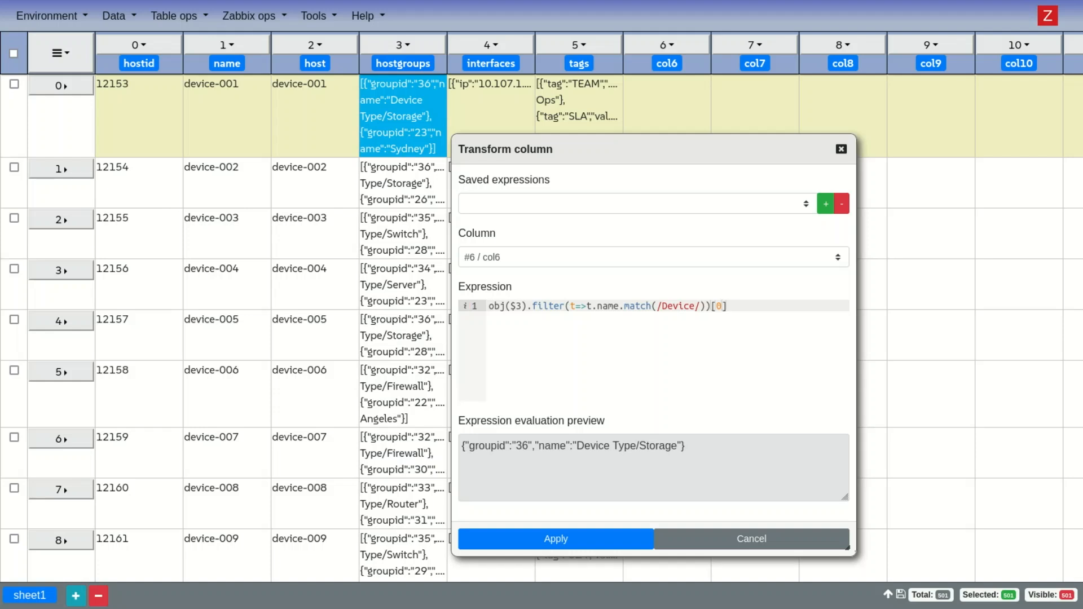
pyautogui.write('.')
pyautogui.press('BackSpace')
pyautogui.write('.')
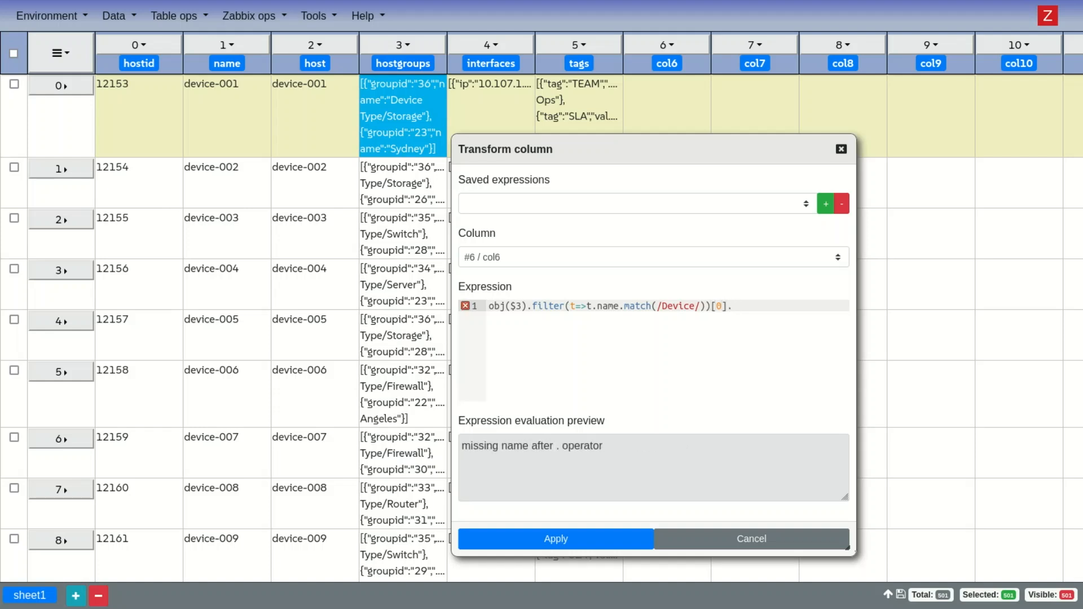
pyautogui.write('name')
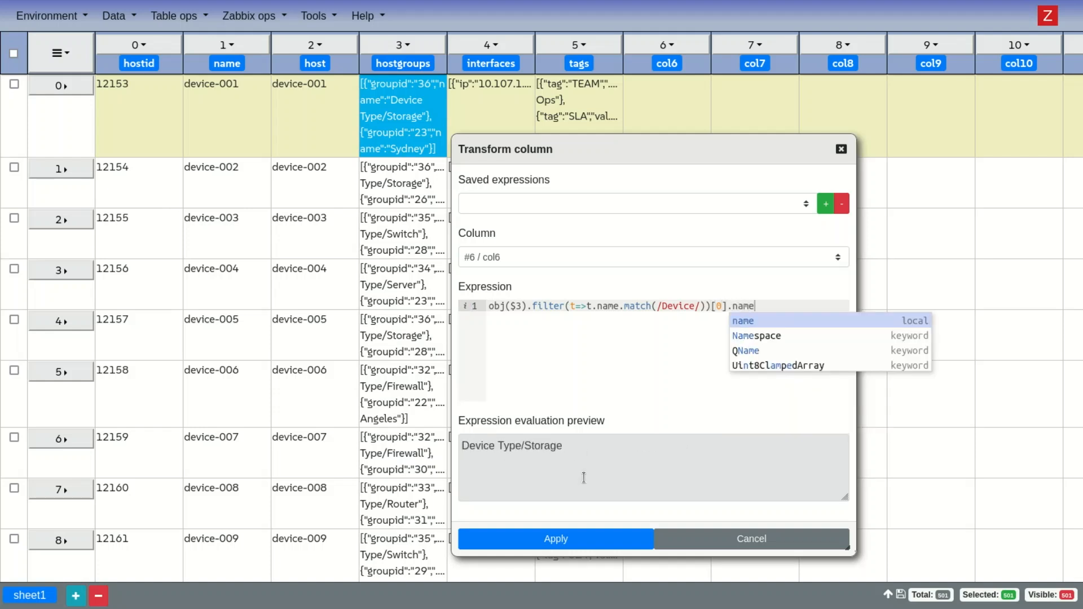
pyautogui.click(651, 310)
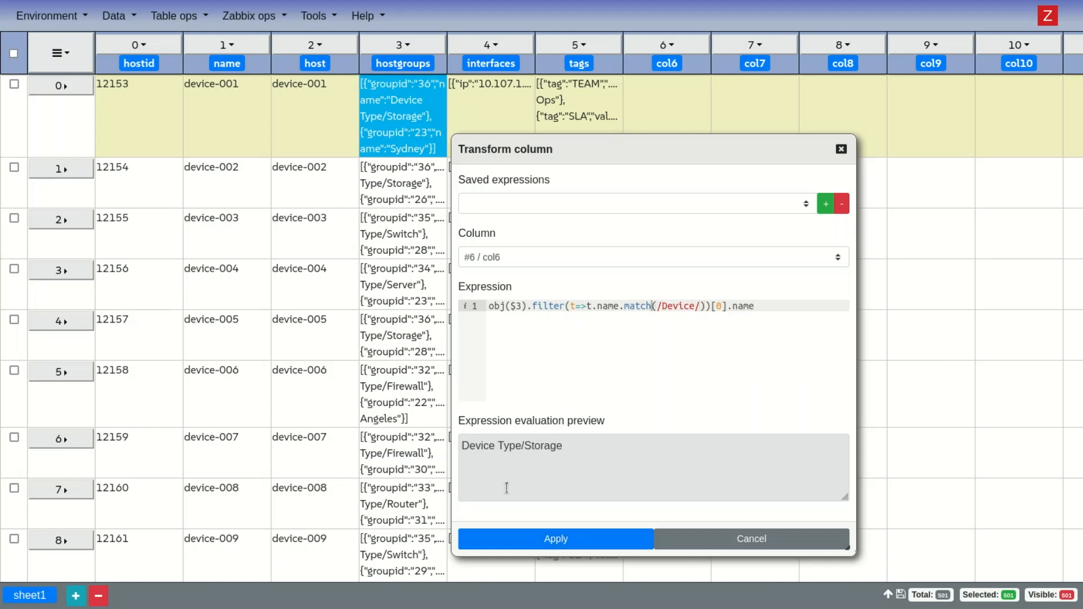
# - Append .split("/").pop() to keep only the part of the group name after the slash, and apply the transformation to col6
pyautogui.moveTo(522, 446); pyautogui.dragTo(481, 446)
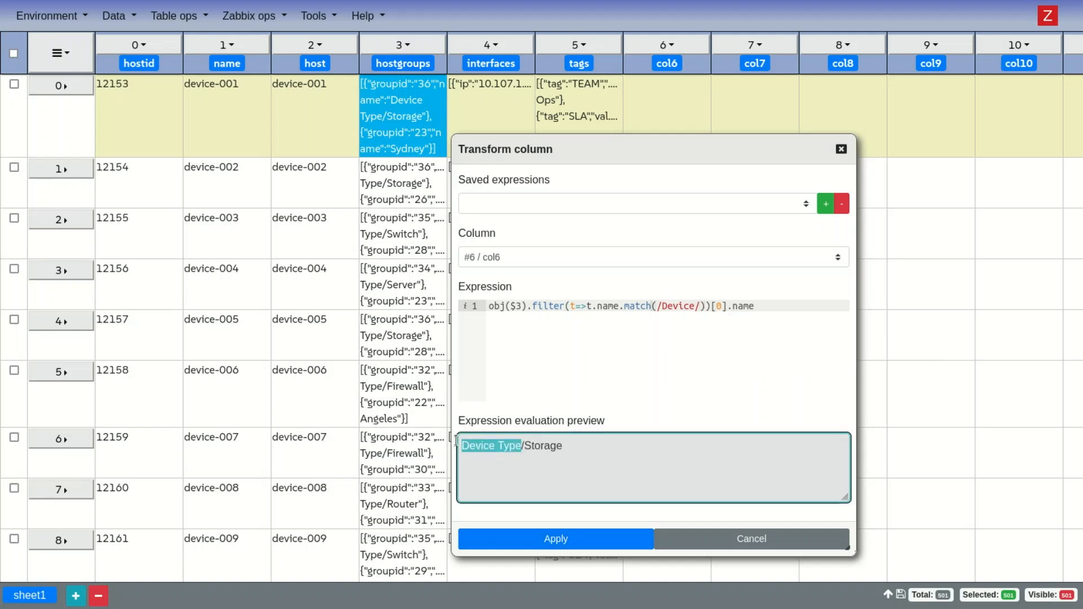
pyautogui.doubleClick(552, 445)
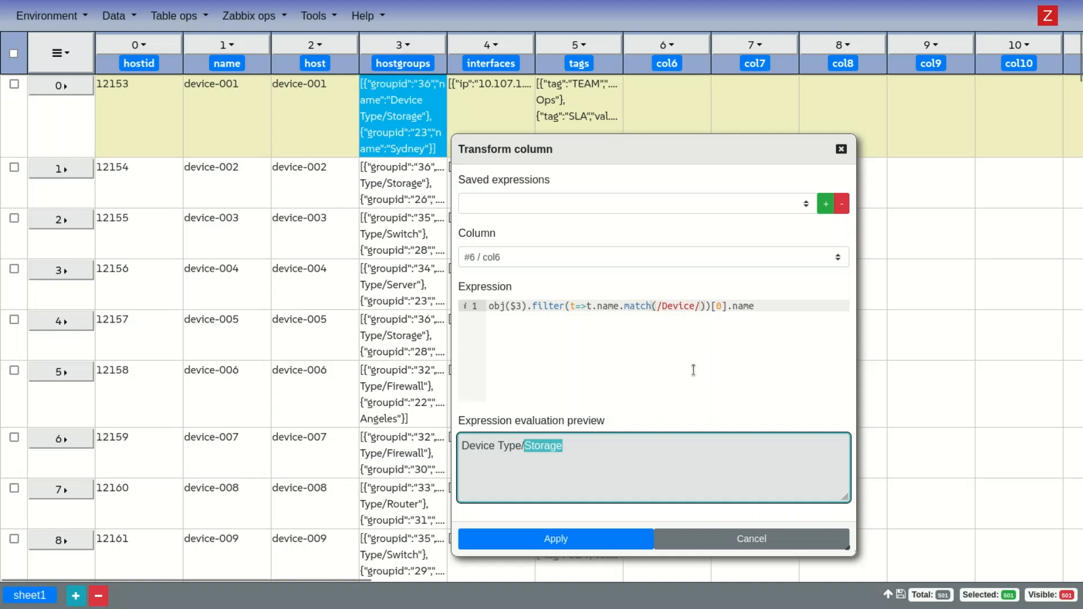
pyautogui.click(809, 306)
pyautogui.write('.split()')
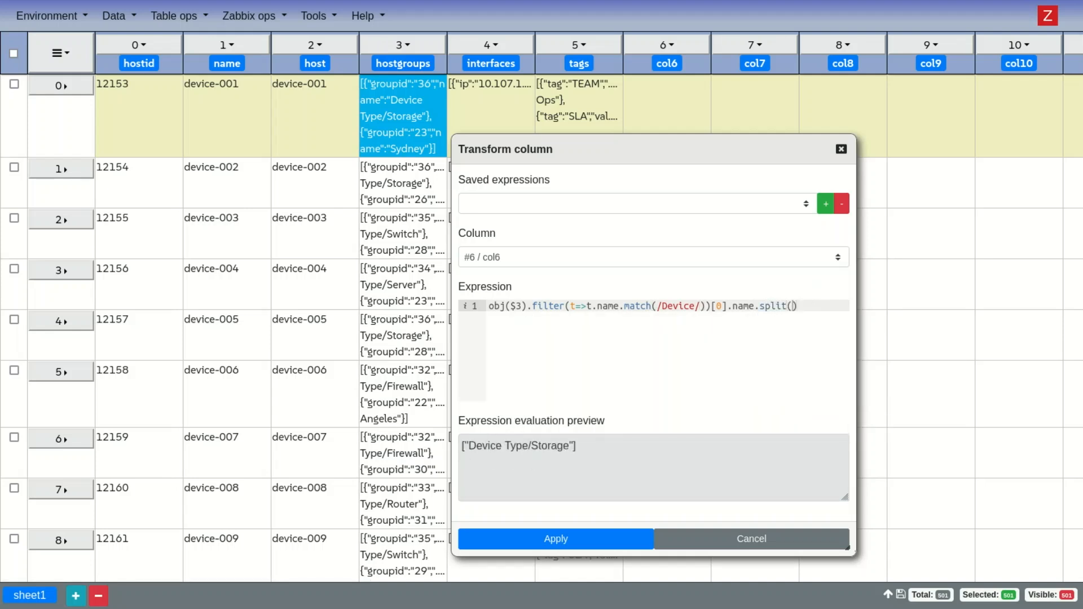
pyautogui.write('"/')
pyautogui.write('.pop')
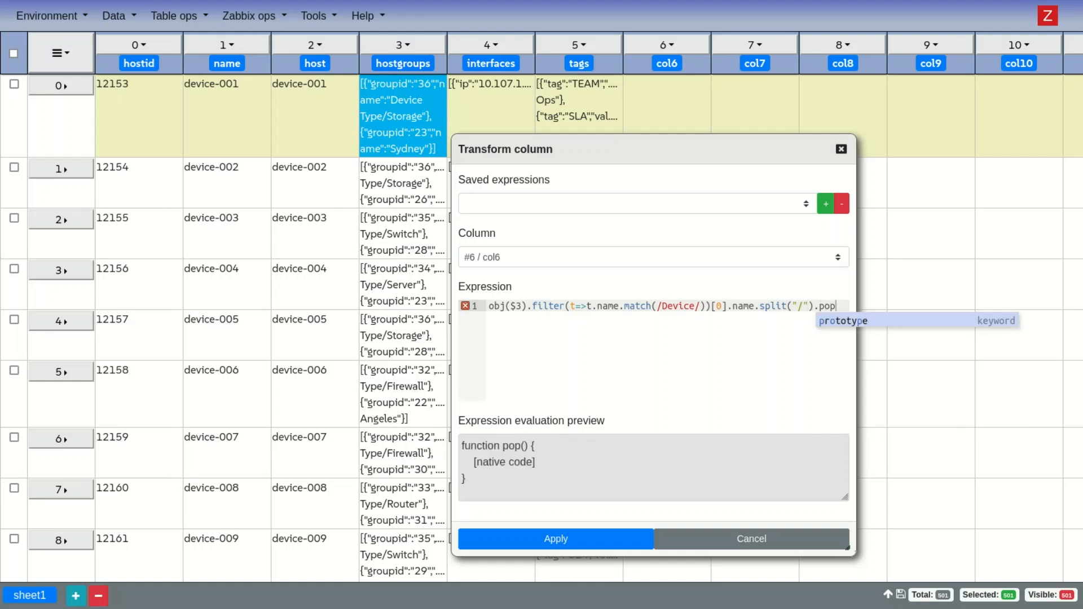
pyautogui.write('()')
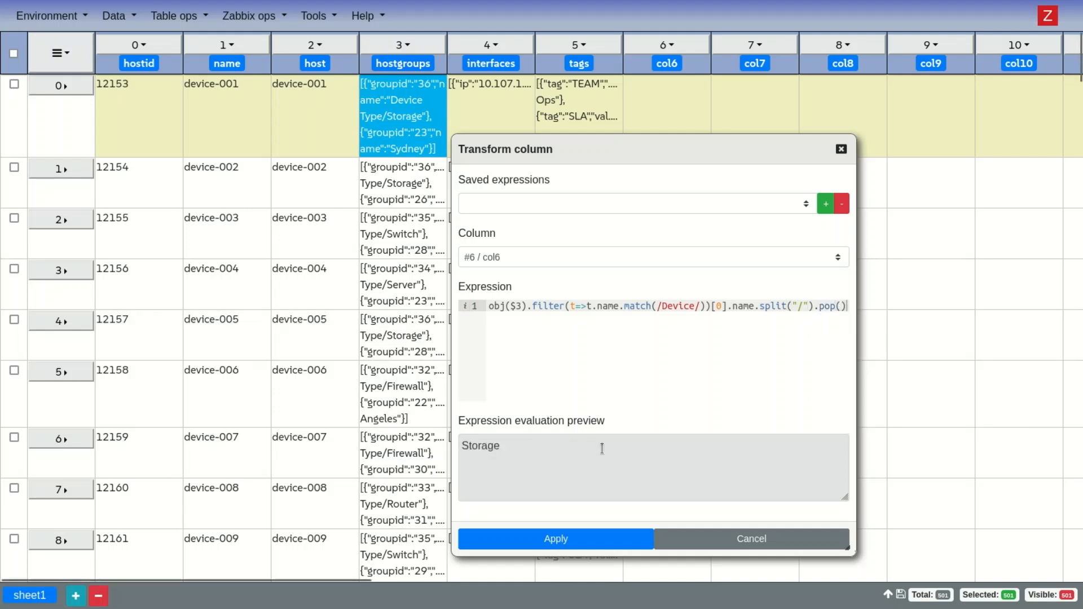
pyautogui.click(582, 544)
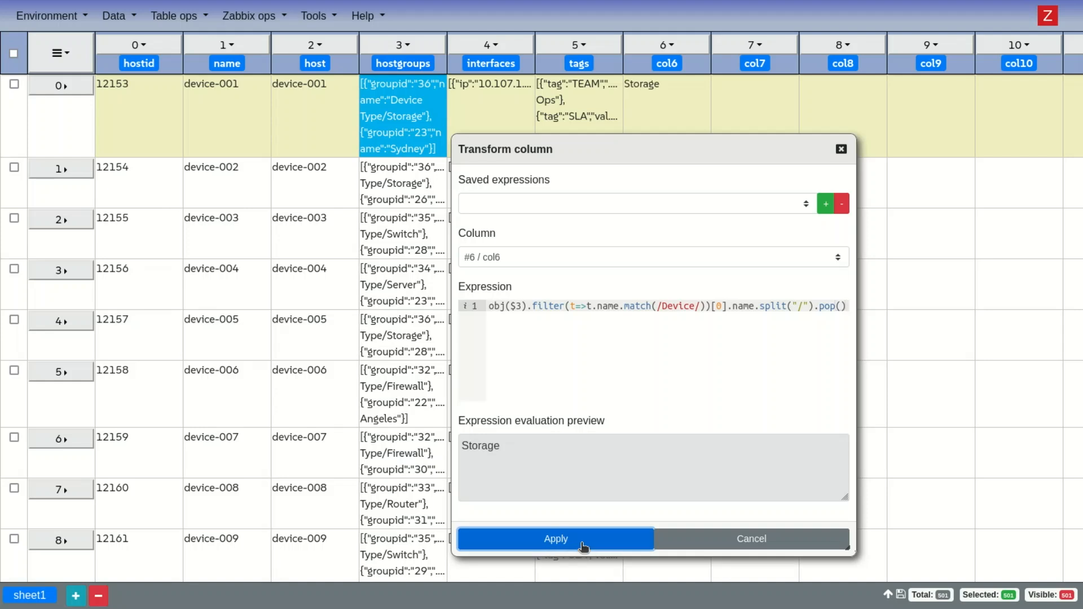
# - Move the Transform column dialog clear of the hostgroups column and inspect the full hostgroups JSON of device-002
pyautogui.moveTo(574, 239); pyautogui.dragTo(769, 170)
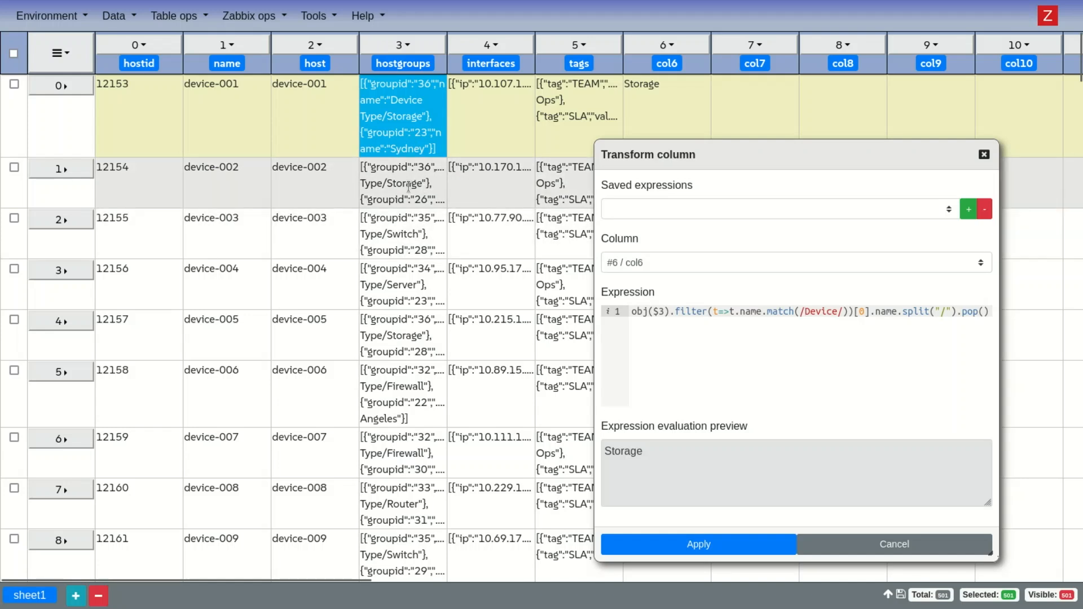
pyautogui.click(417, 220)
pyautogui.click(395, 144)
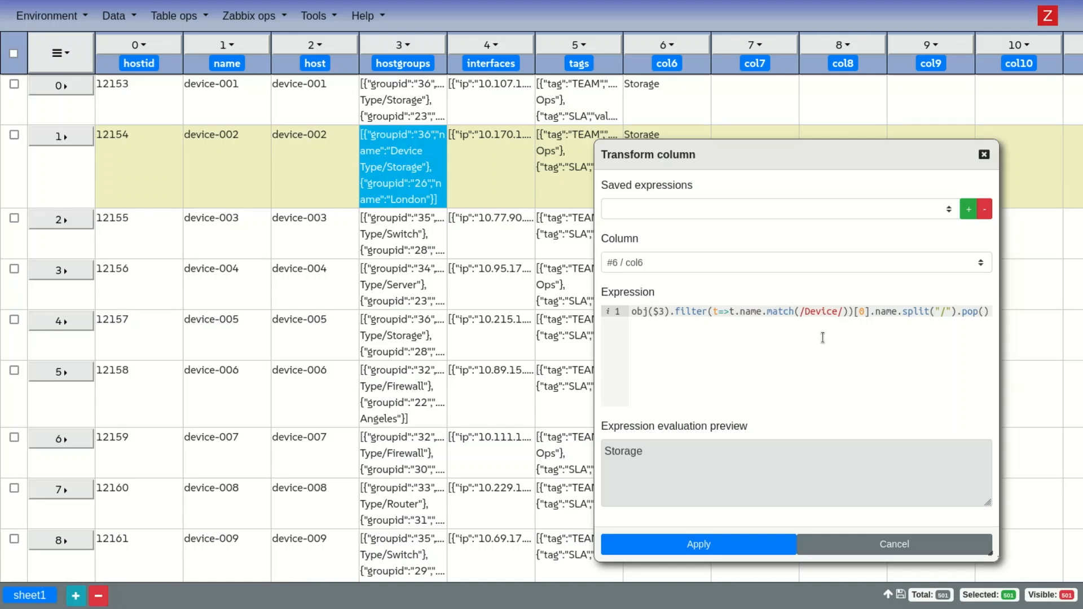
# - Negate the filter condition to t=>!t.name.match(/Device/), set the target column to #7 / col7 and apply the transformation
pyautogui.write('!')
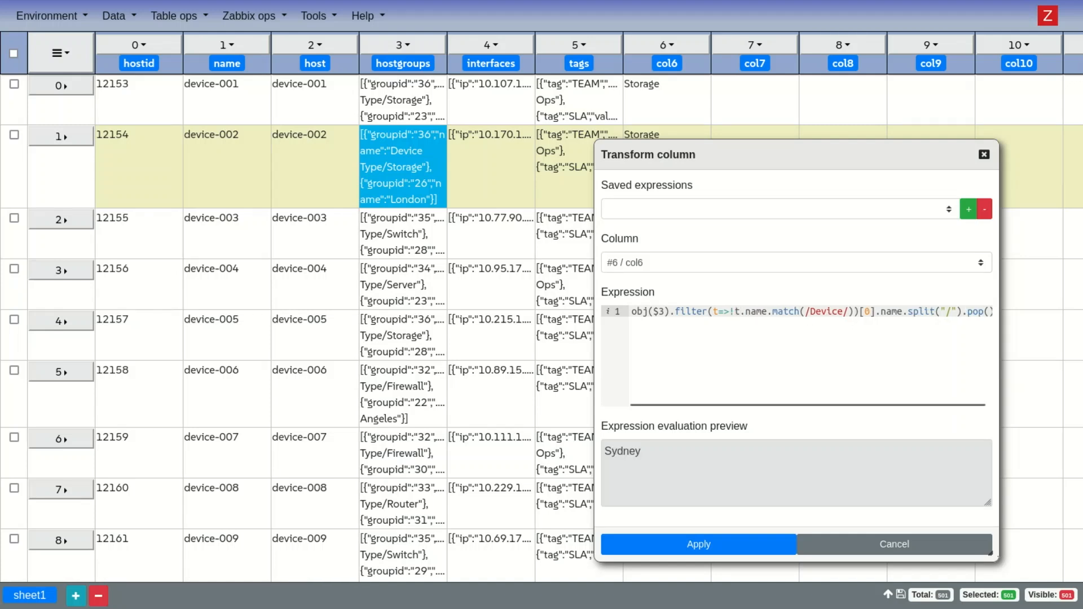
pyautogui.press('End')
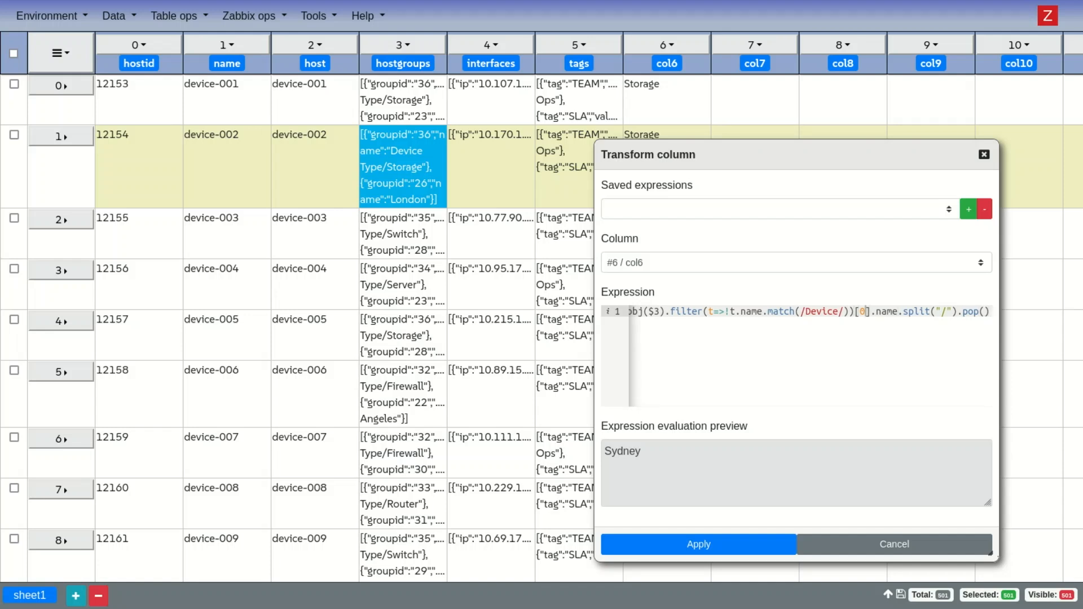
pyautogui.click(697, 265)
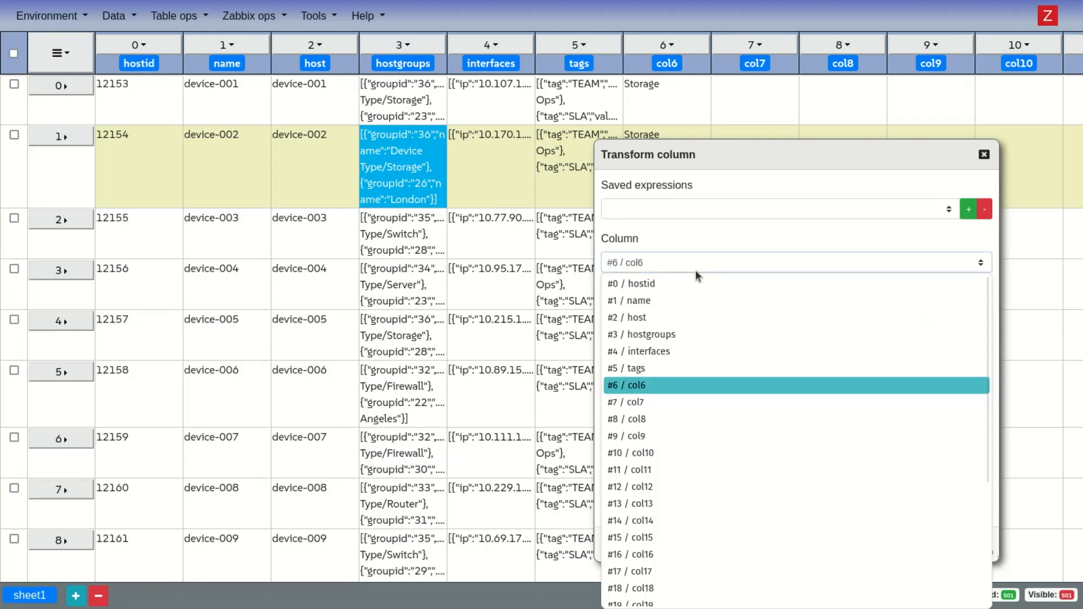
pyautogui.click(668, 404)
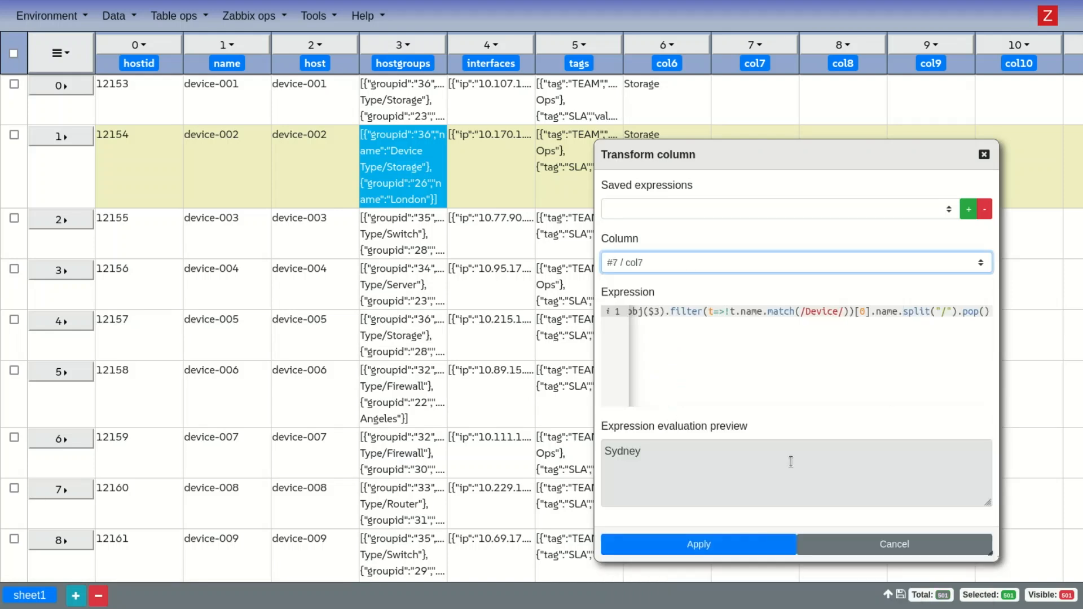
pyautogui.click(723, 545)
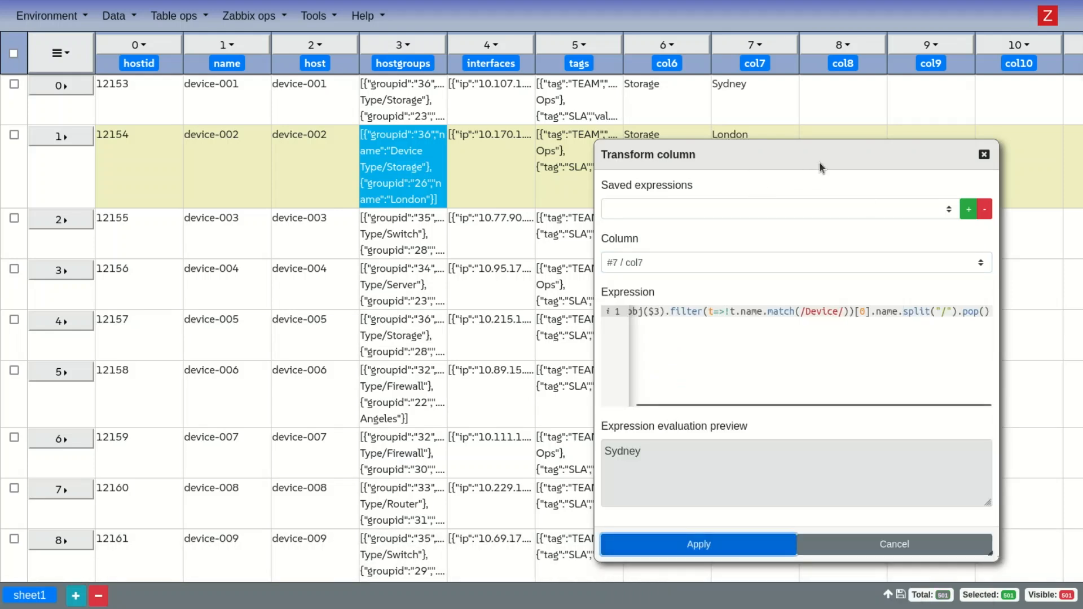
# - Replace the transform expression with obj($4)[0].ip to extract the IP address of each host's first interface
pyautogui.moveTo(822, 169); pyautogui.dragTo(609, 182)
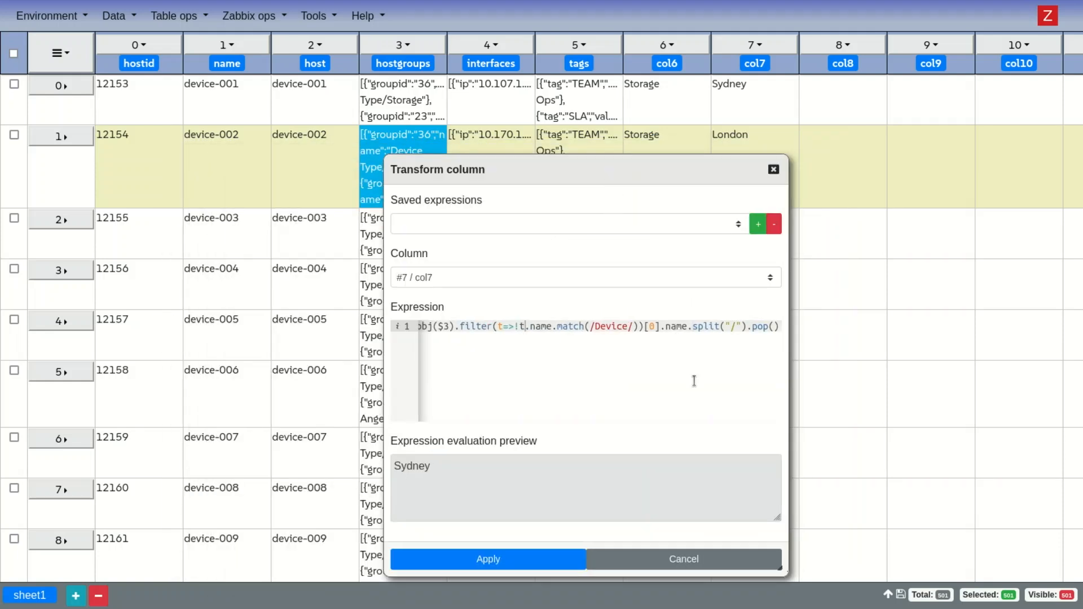
pyautogui.hotkey('ctrl', 'a')
pyautogui.press('BackSpace')
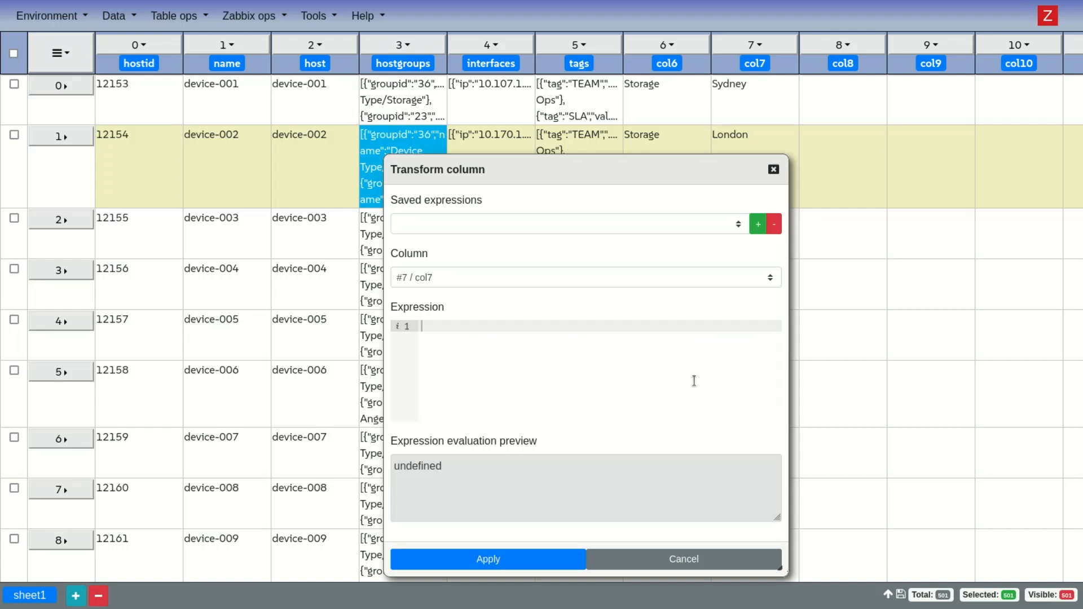
pyautogui.write('obj')
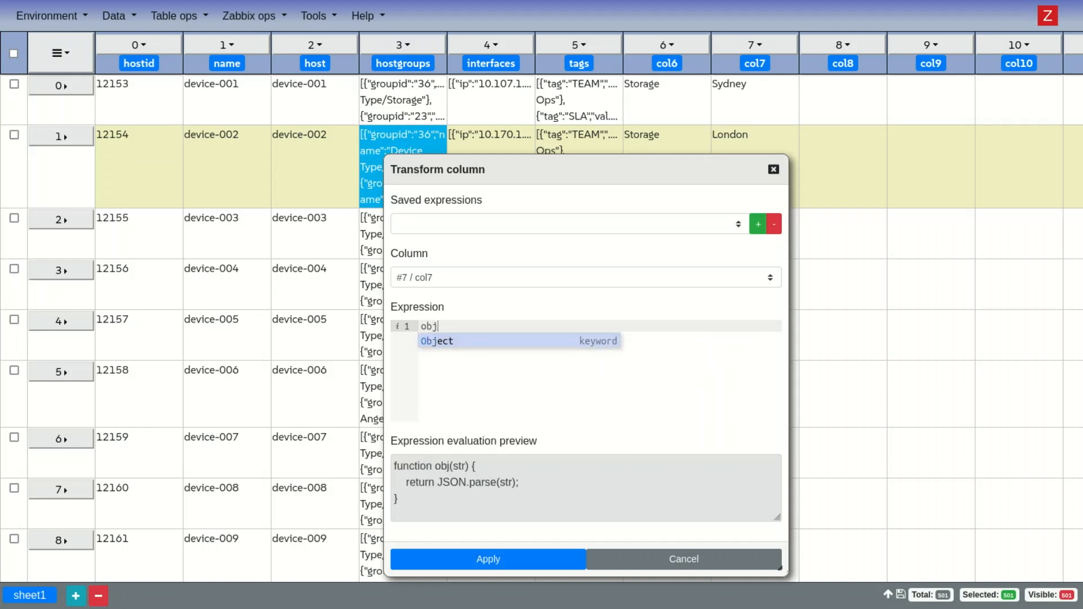
pyautogui.write('(')
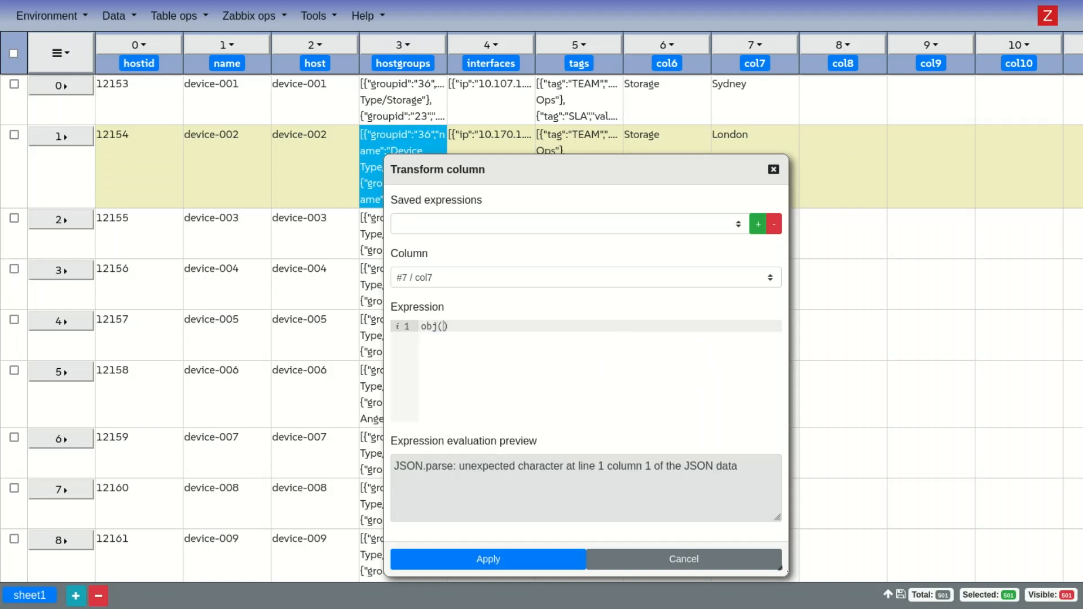
pyautogui.write('$4')
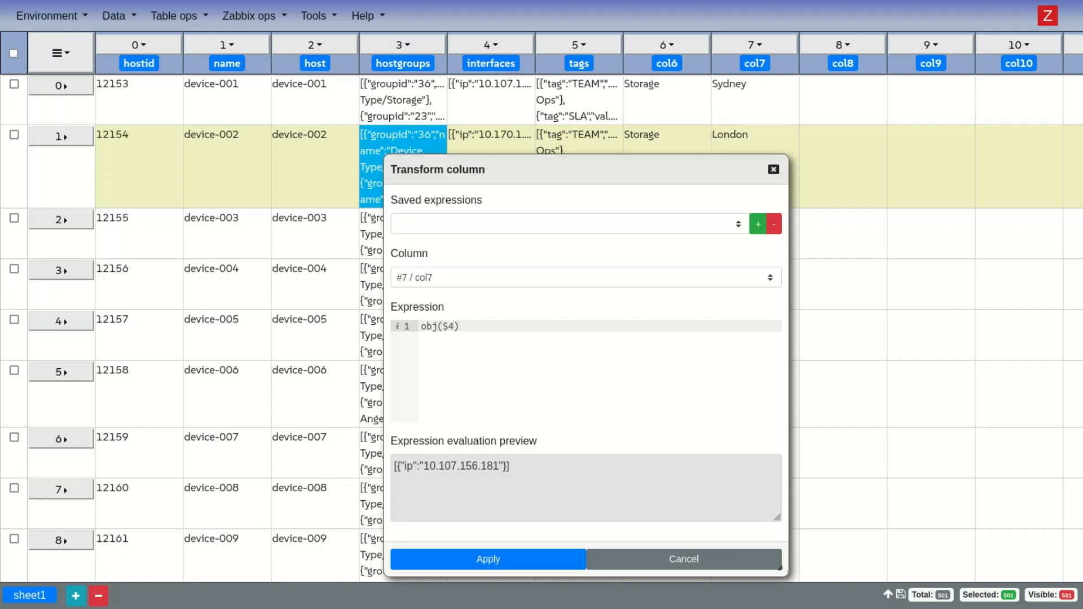
pyautogui.write('[0]')
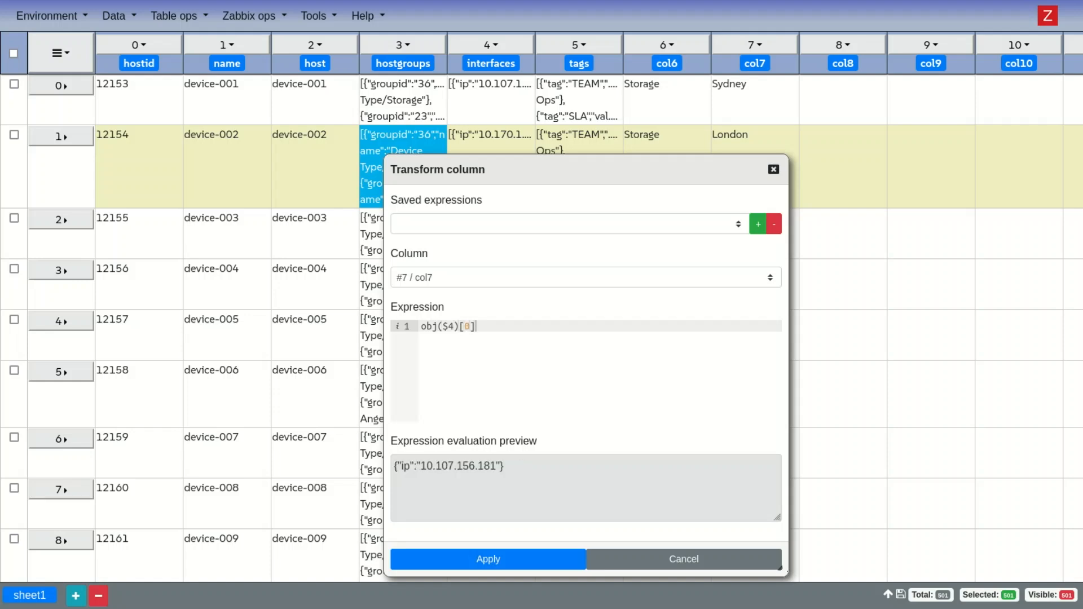
pyautogui.write('.ip')
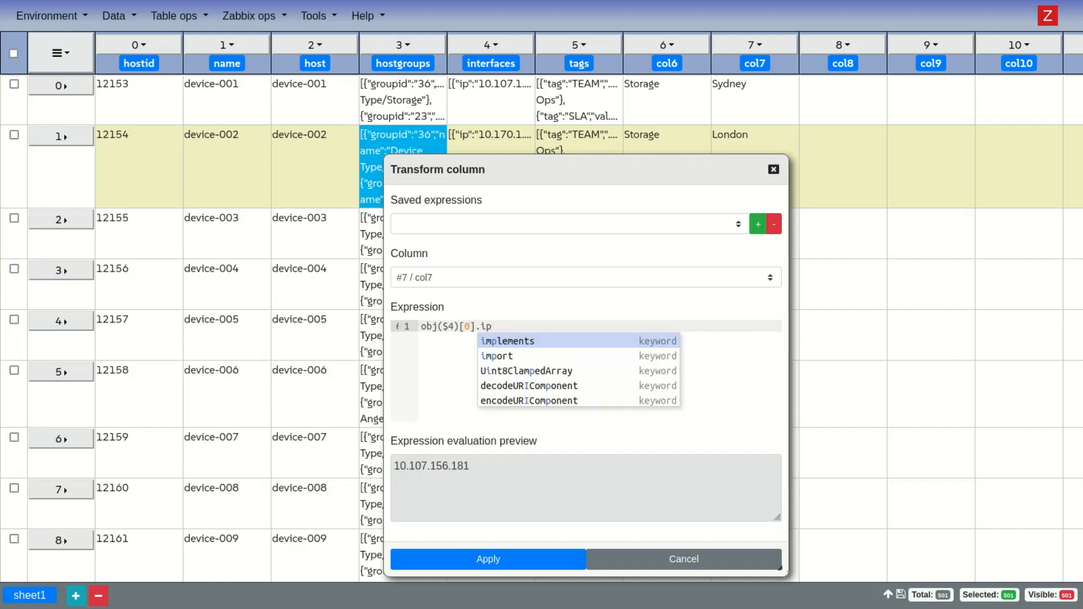
# - Set the target column to #8 / col8 and apply the IP address transformation
pyautogui.click(441, 282)
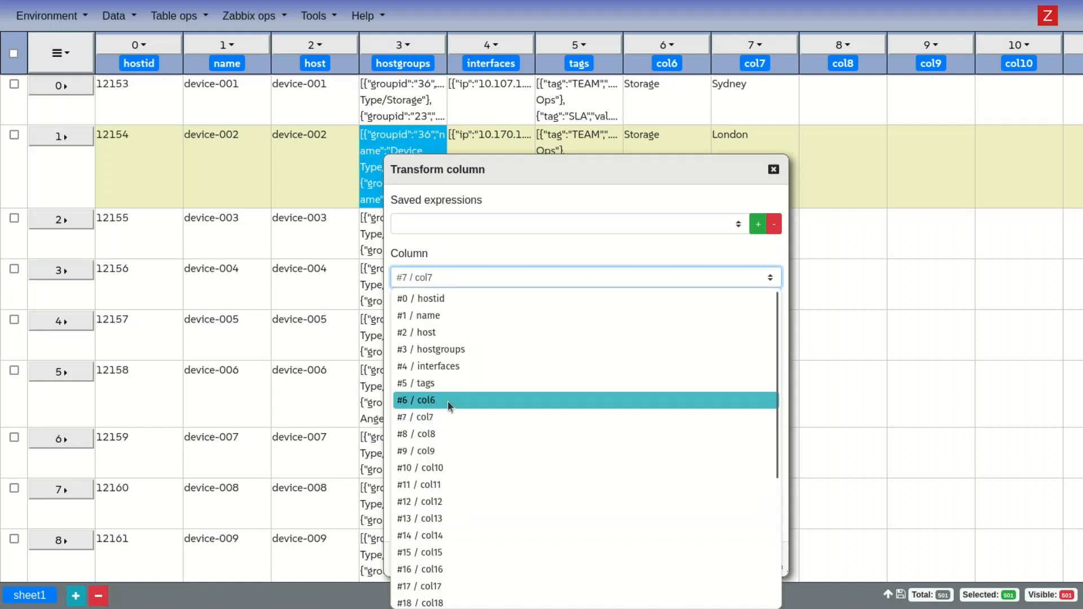
pyautogui.click(471, 434)
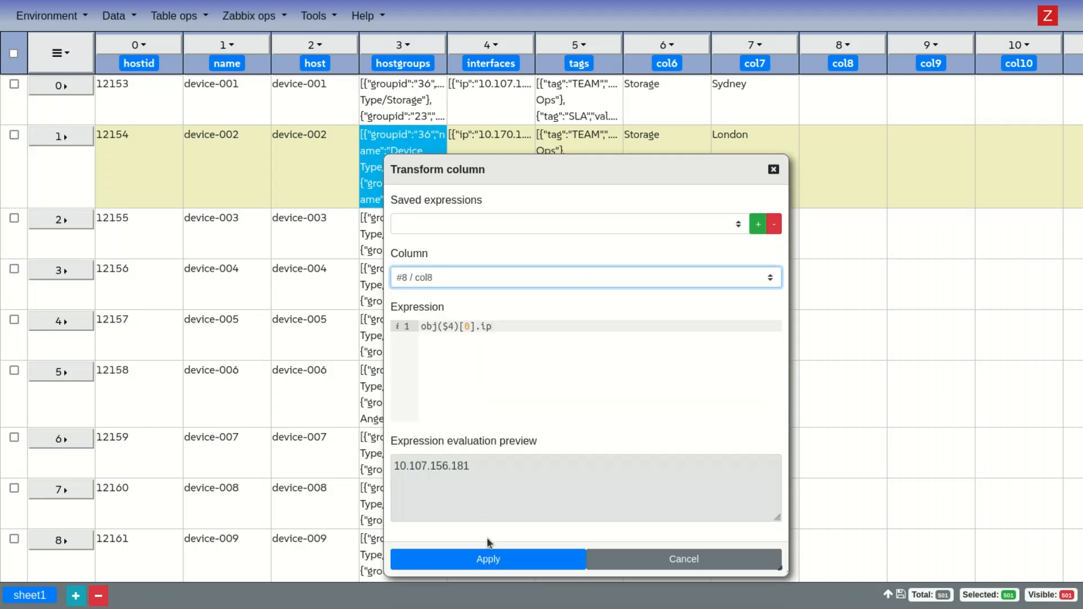
pyautogui.click(486, 564)
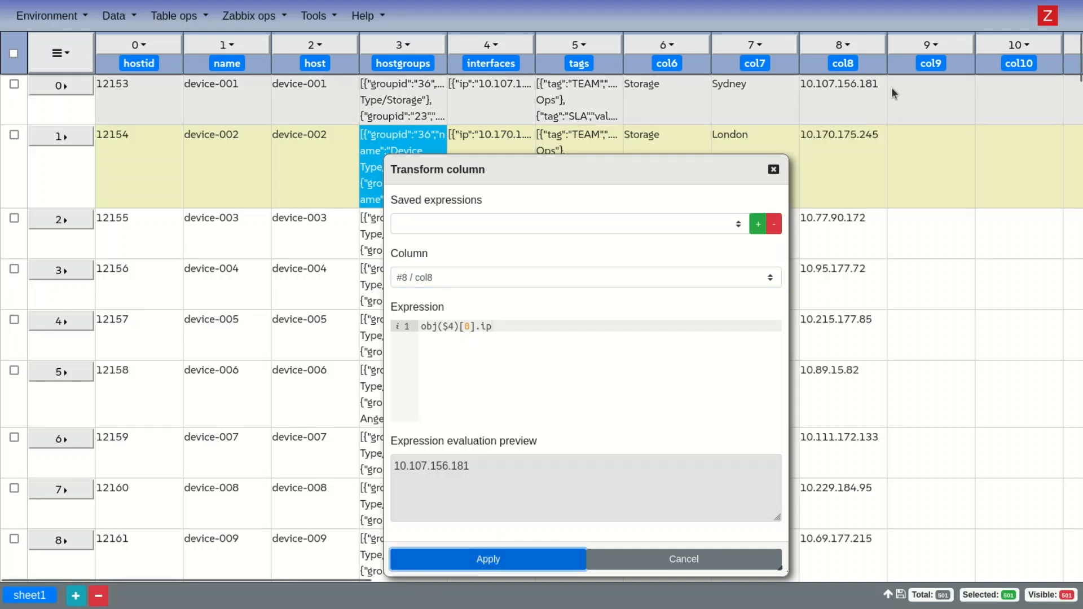
# - Change the expression's source to the tags column, $5, and remove the [0].ip part, leaving obj($5)
pyautogui.moveTo(683, 169)
pyautogui.mouseDown()
pyautogui.moveTo(609, 169)
pyautogui.moveTo(695, 156)
pyautogui.mouseUp()
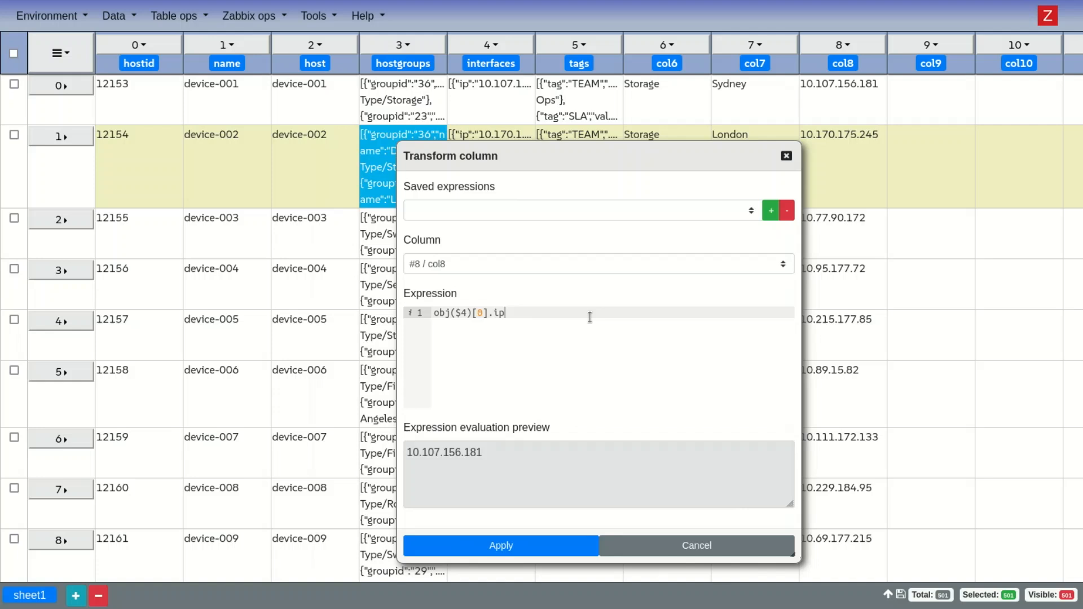
pyautogui.click(551, 313)
pyautogui.doubleClick(462, 312)
pyautogui.write('$')
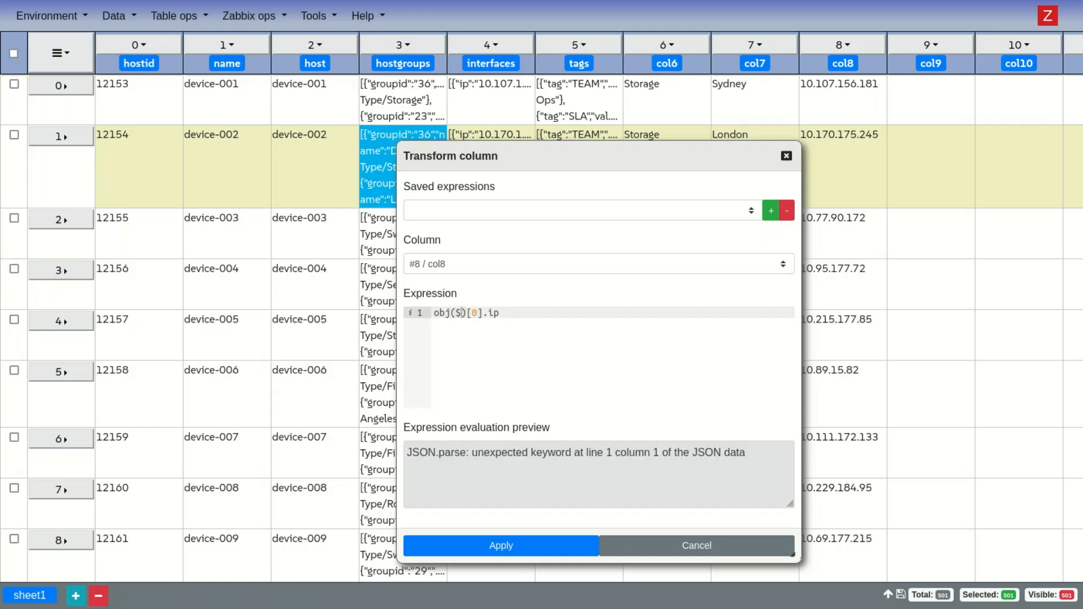
pyautogui.write('5')
pyautogui.hotkey('shift', 'Left')
pyautogui.hotkey('shift', 'Left')
pyautogui.hotkey('shift', 'Left')
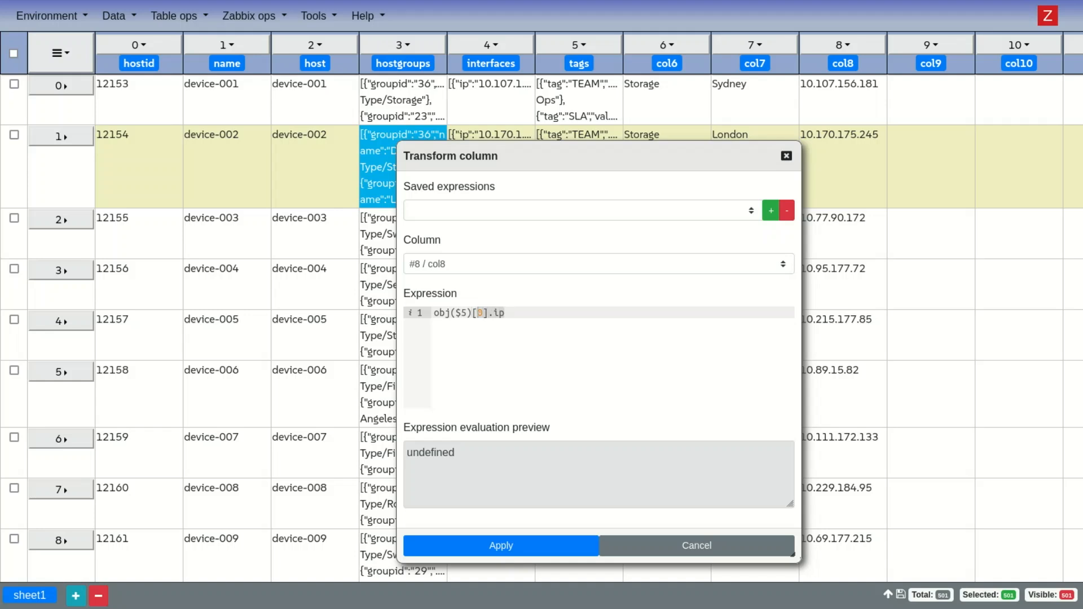
pyautogui.press('BackSpace')
# - Append .filter(t=>t.tag.match(/SLA/)) to the expression to keep only the SLA tag
pyautogui.write('.')
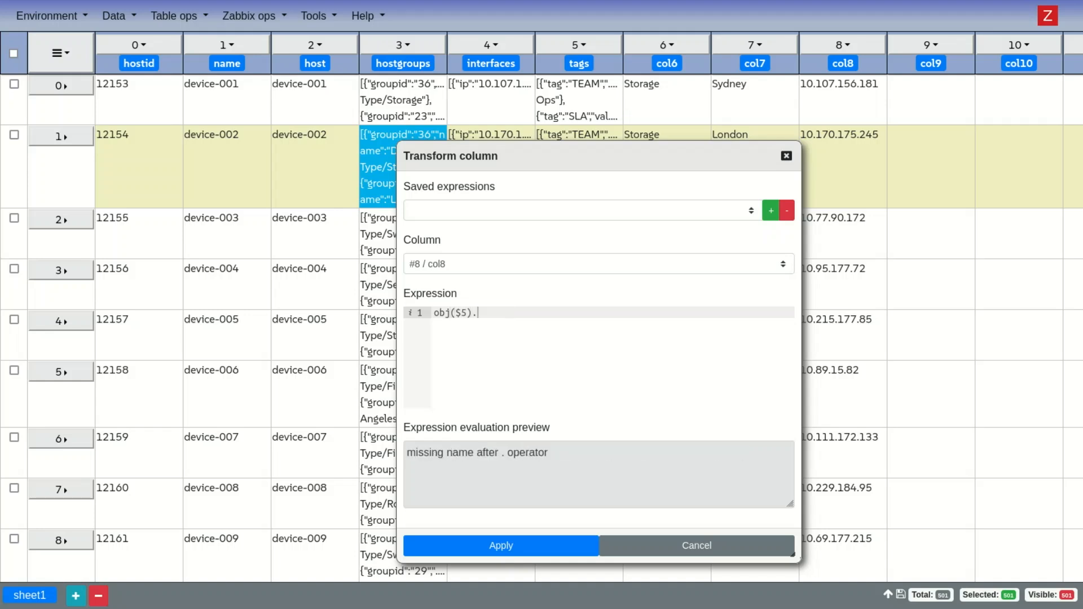
pyautogui.write('filter(t=>')
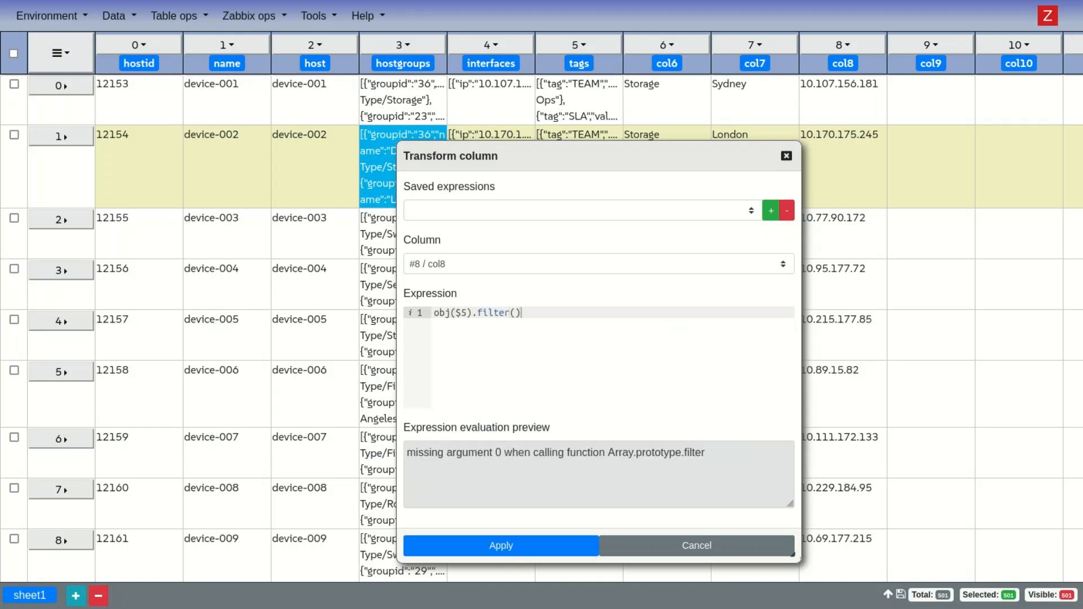
pyautogui.write('t.tag')
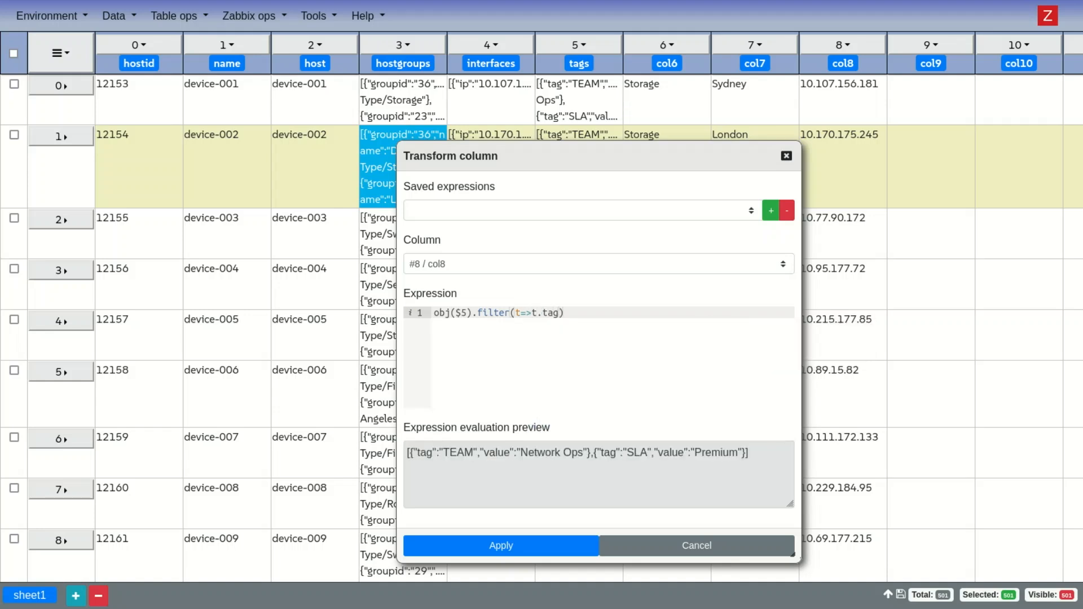
pyautogui.write('.match(/SLA/))')
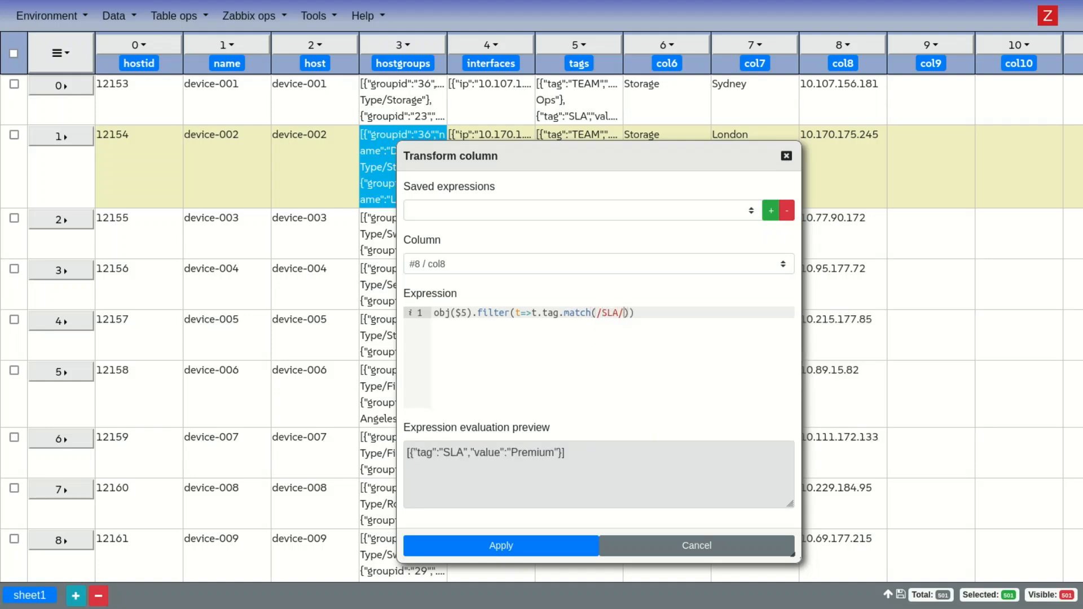
# - Append [0].value to return the SLA tag's value, and apply the transformation to #9 / col9
pyautogui.write('[')
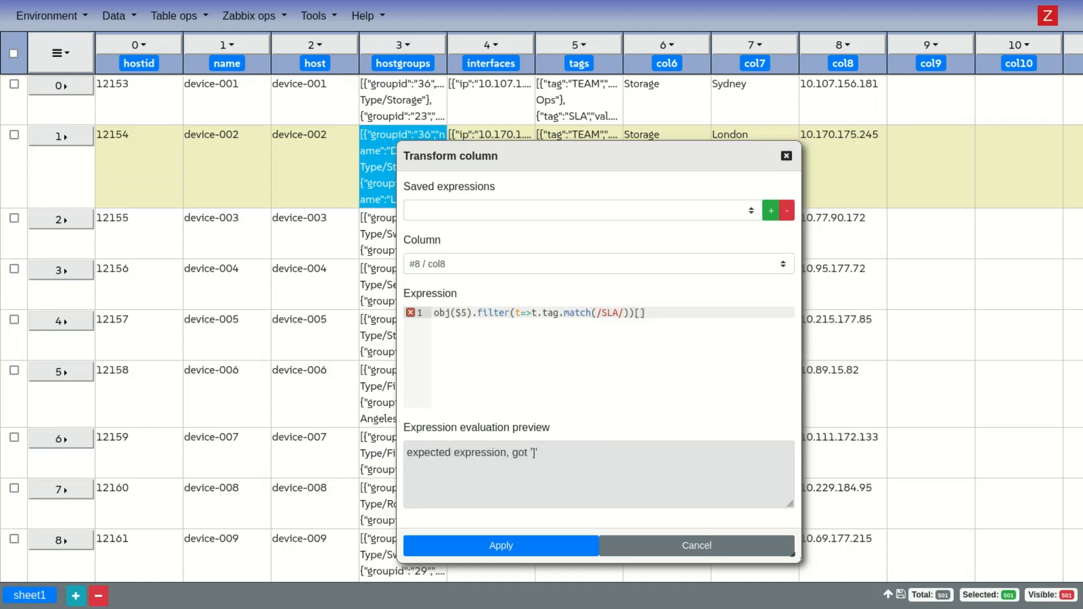
pyautogui.write('0].value')
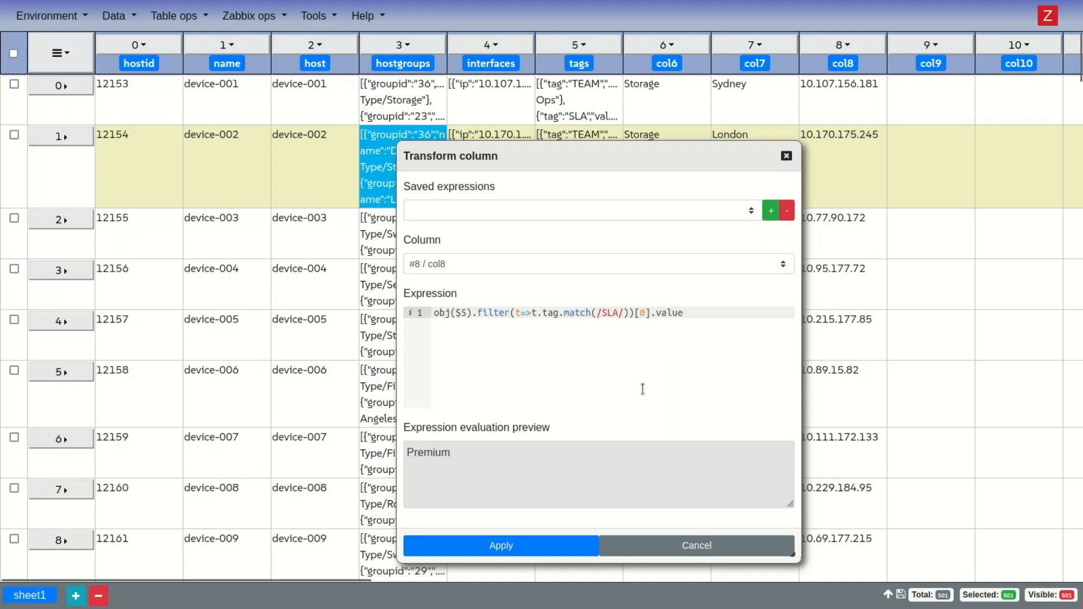
pyautogui.moveTo(538, 164); pyautogui.dragTo(330, 146)
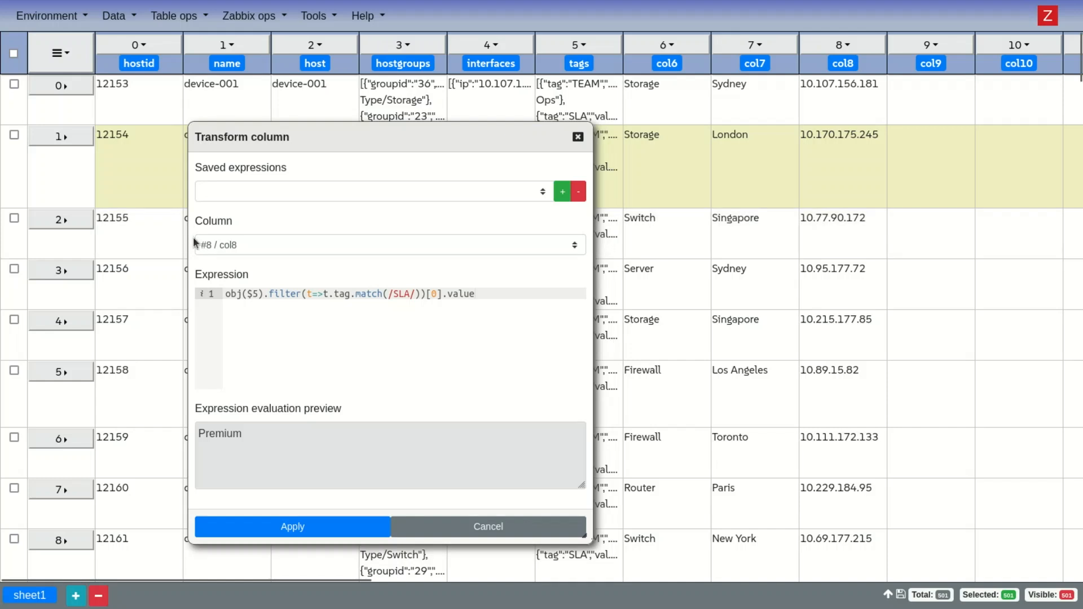
pyautogui.click(354, 244)
pyautogui.click(268, 422)
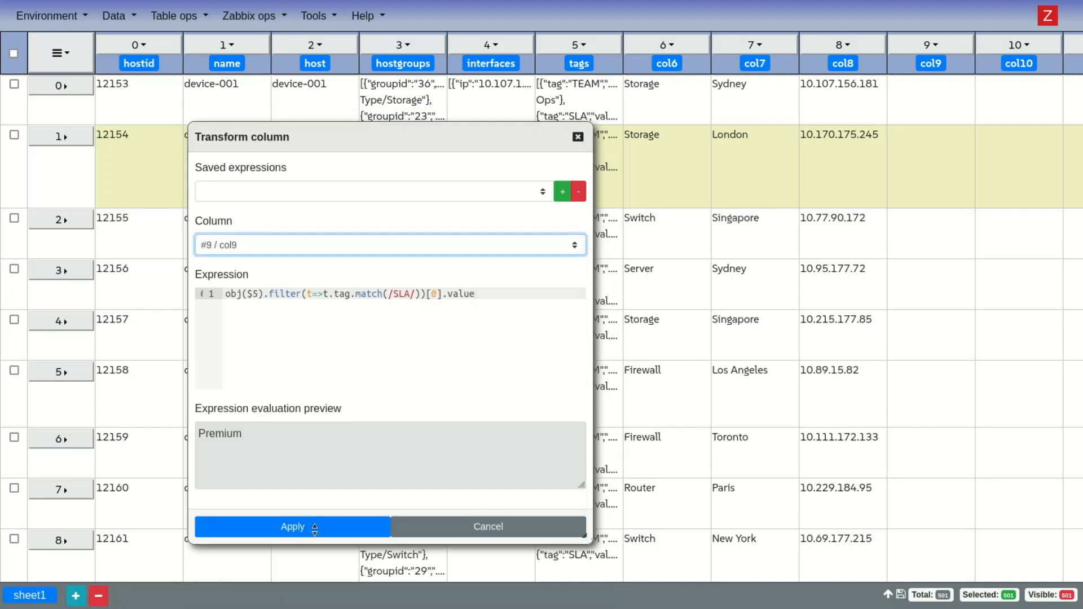
pyautogui.click(314, 529)
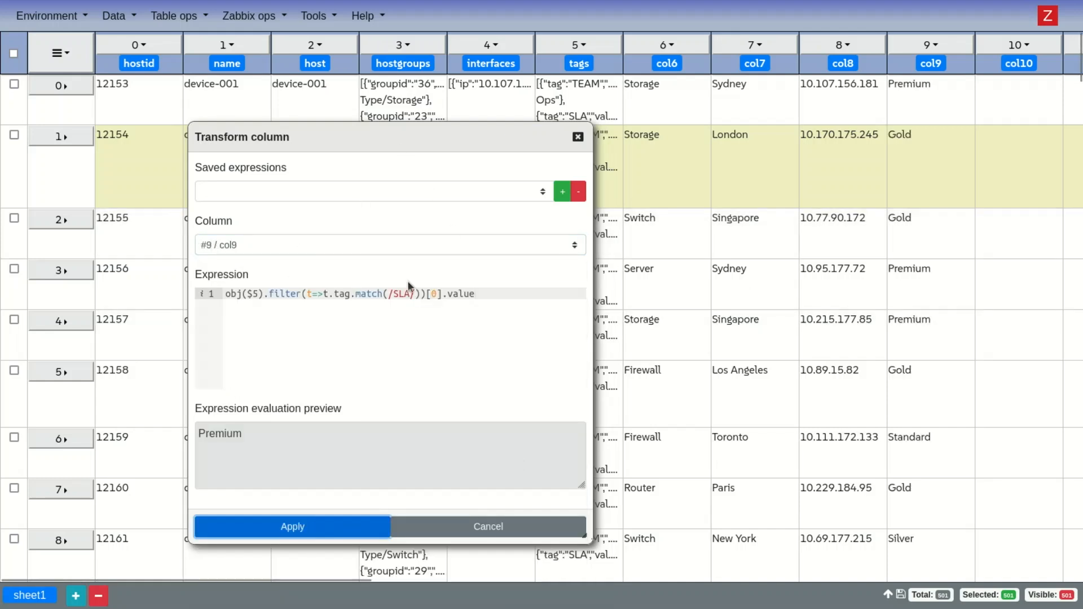
# - Change the tag filter pattern to /TEAM/, apply the transformation to #10 / col10 and close the Transform column dialog
pyautogui.click(403, 296)
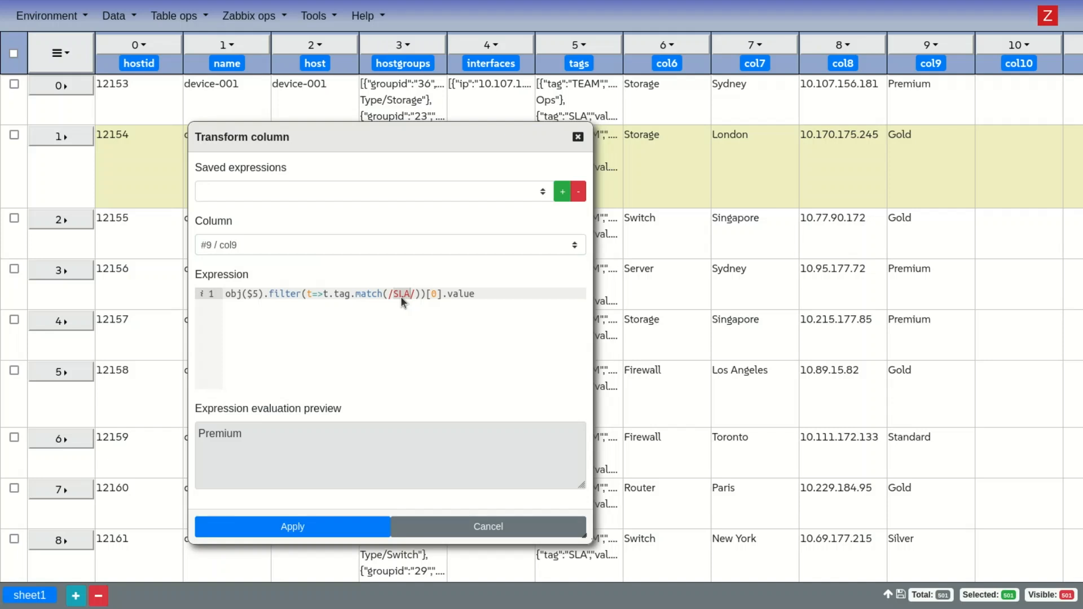
pyautogui.write('TEAM')
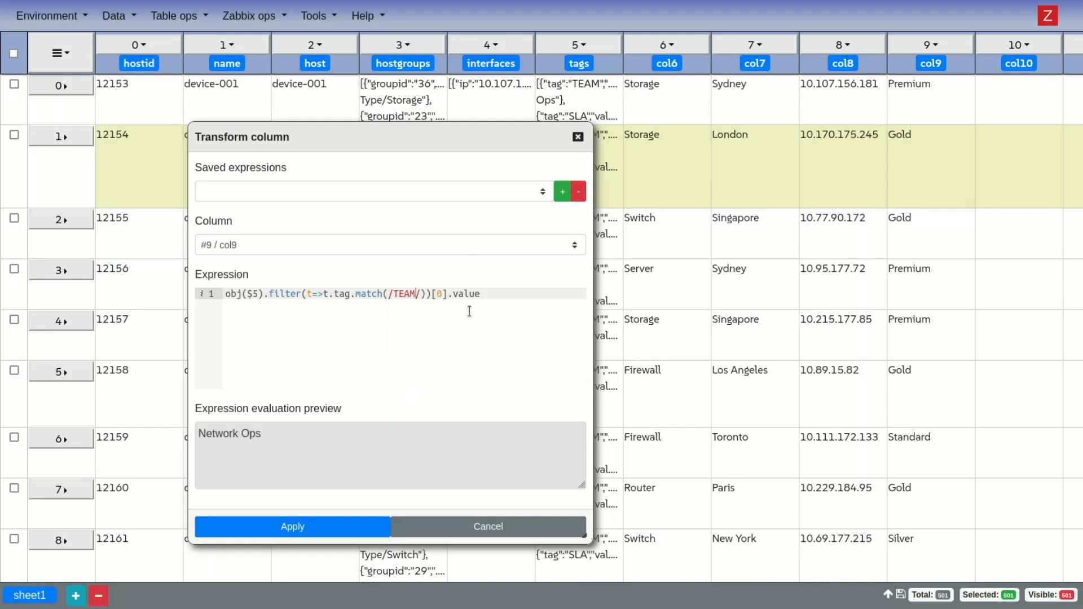
pyautogui.click(265, 245)
pyautogui.click(275, 435)
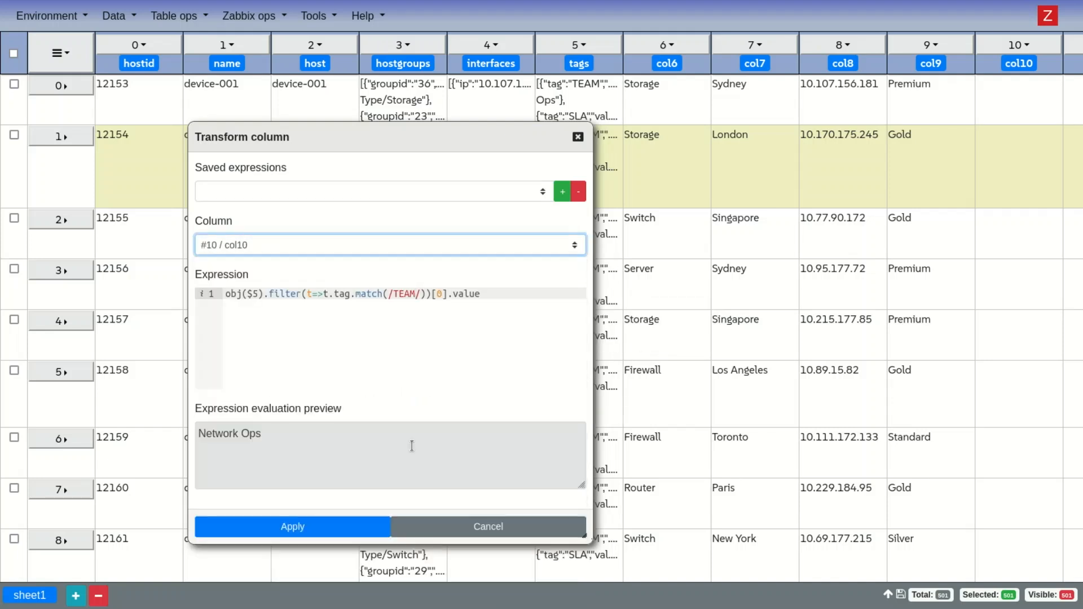
pyautogui.click(317, 530)
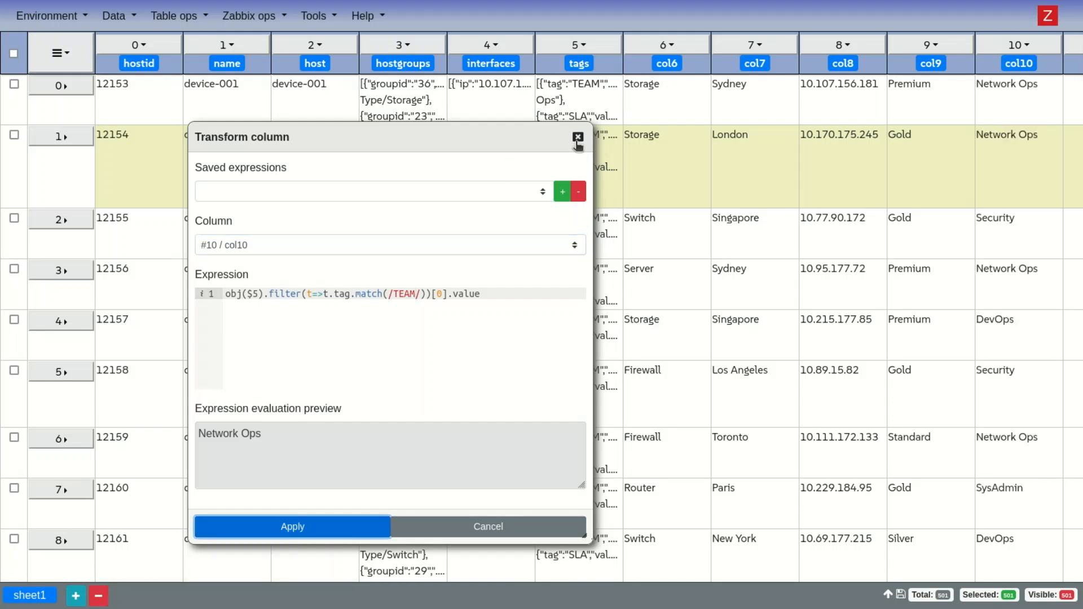
pyautogui.click(577, 137)
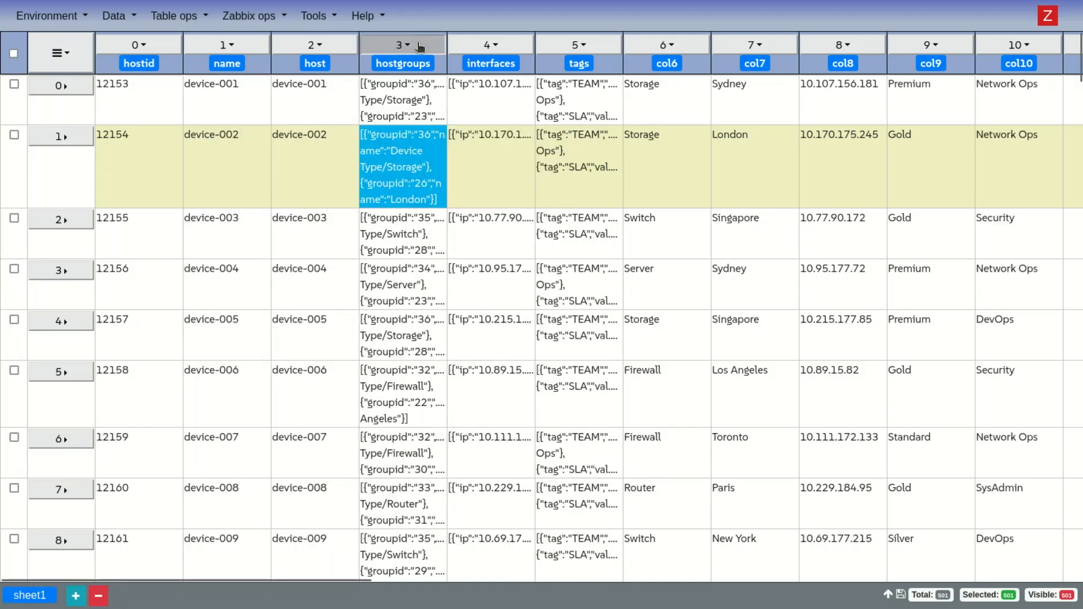
# - Delete the original JSON columns hostgroups, interfaces and tags from the sheet
pyautogui.click(403, 45)
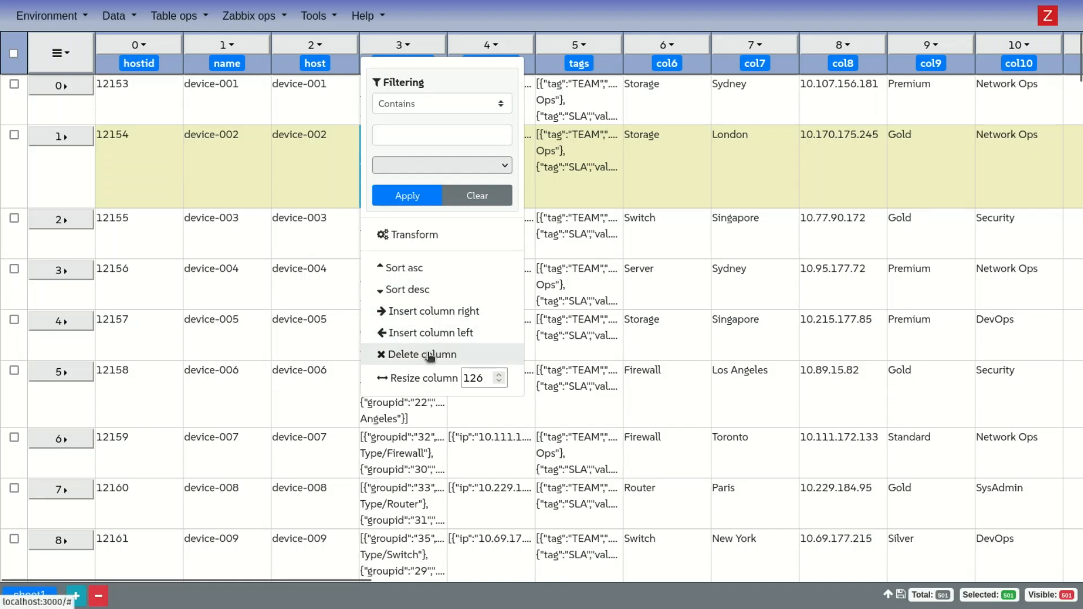
pyautogui.click(424, 355)
pyautogui.click(653, 82)
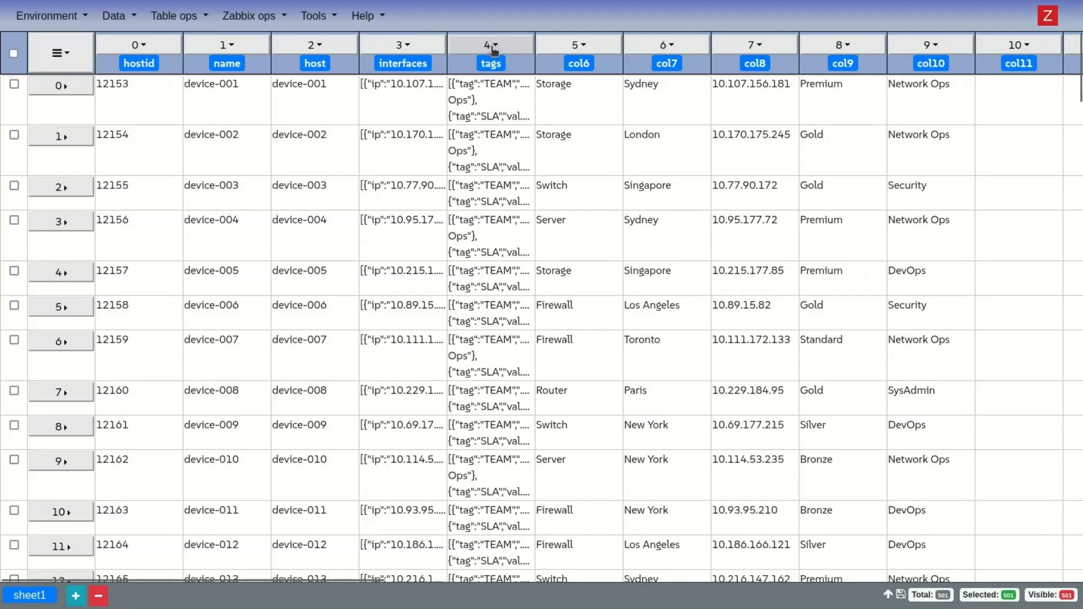
pyautogui.click(431, 44)
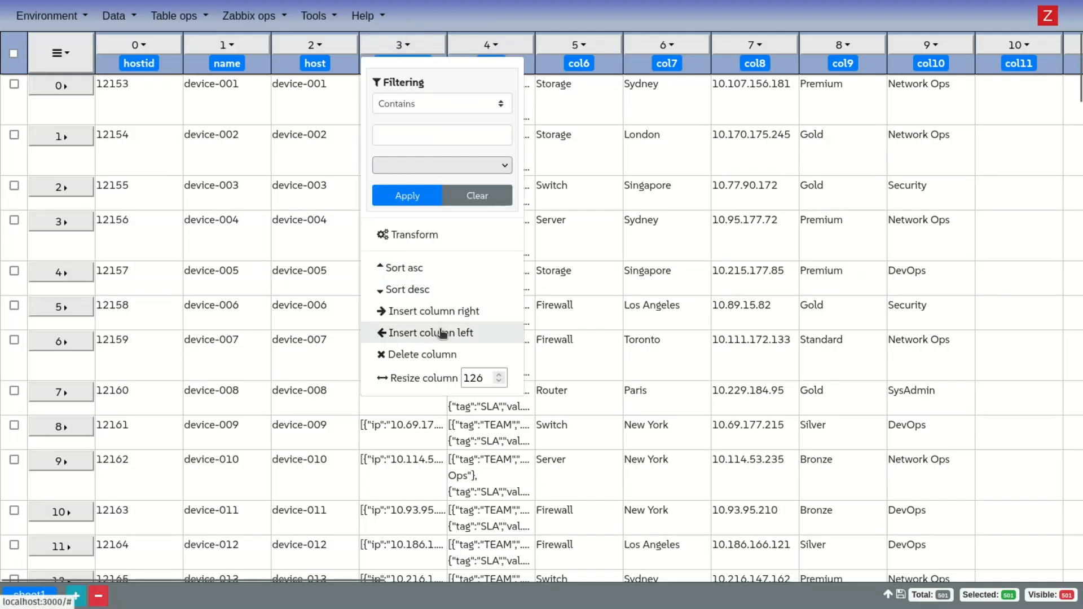
pyautogui.click(430, 354)
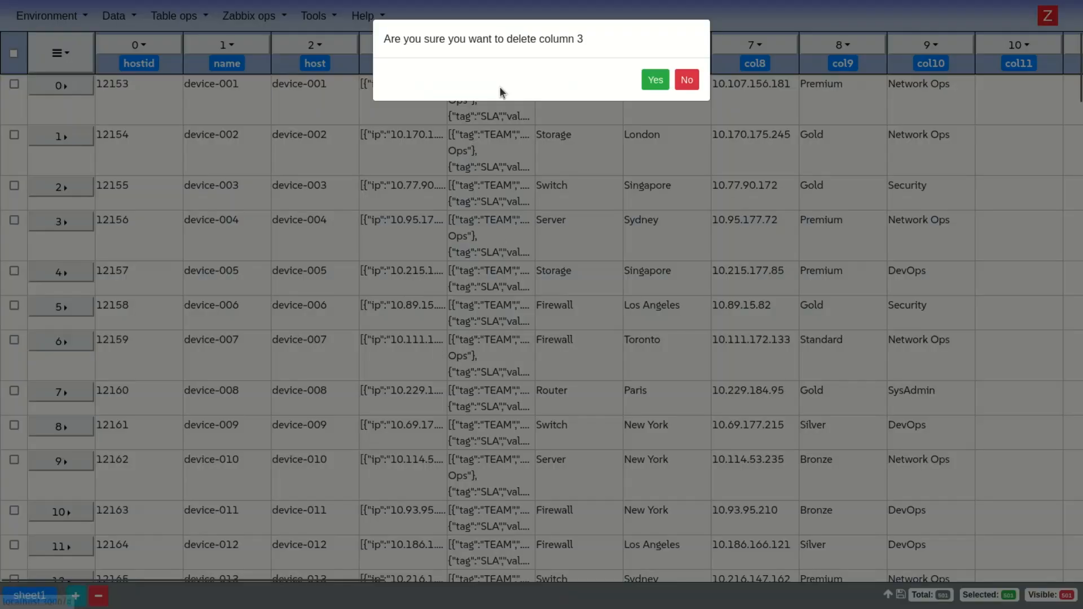
pyautogui.click(654, 81)
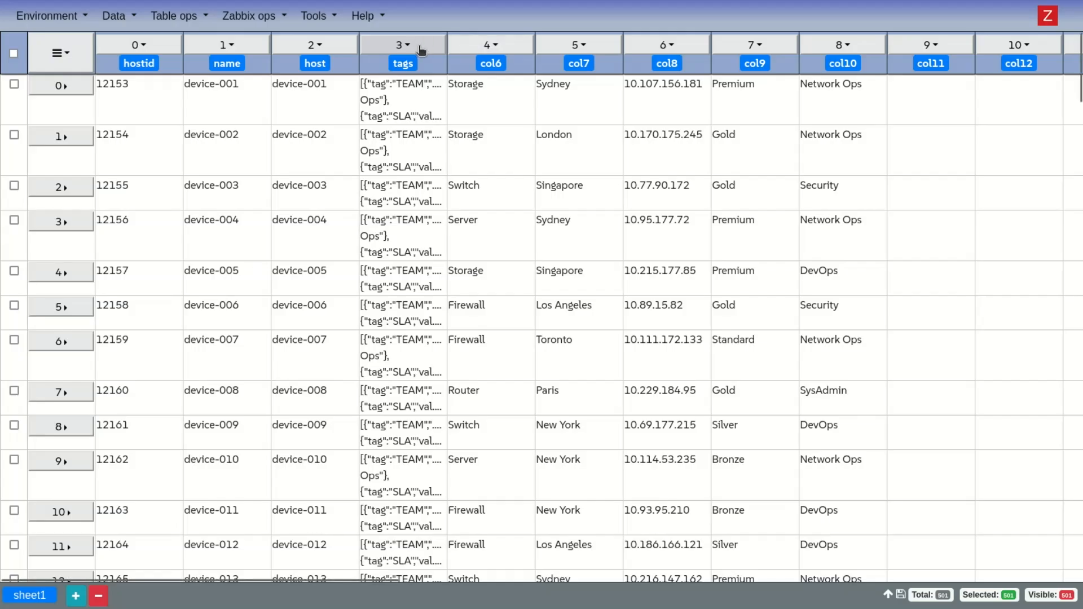
pyautogui.click(420, 50)
pyautogui.click(422, 353)
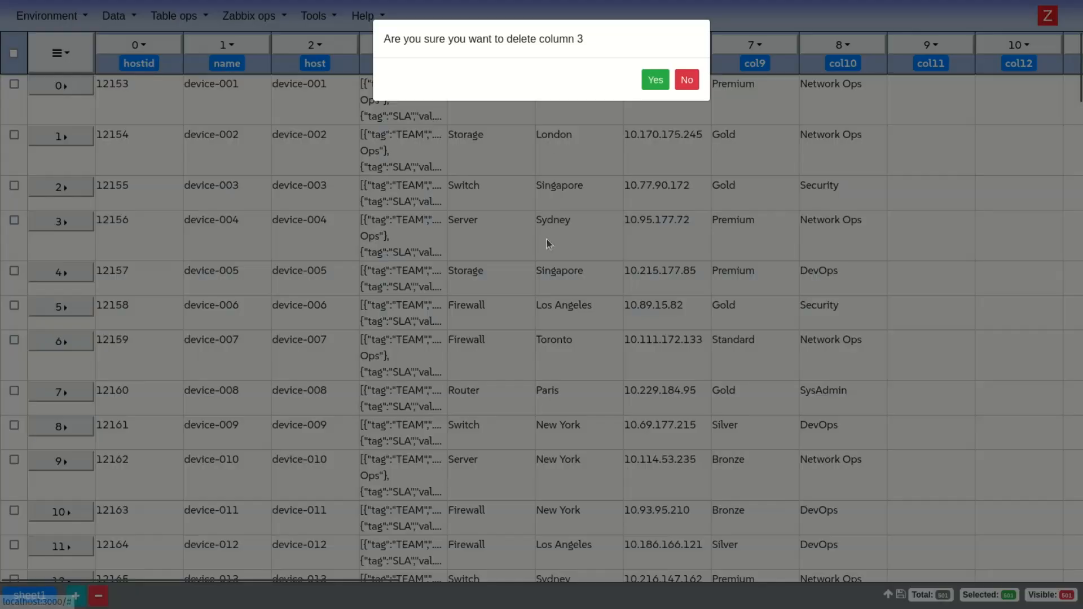
pyautogui.click(655, 80)
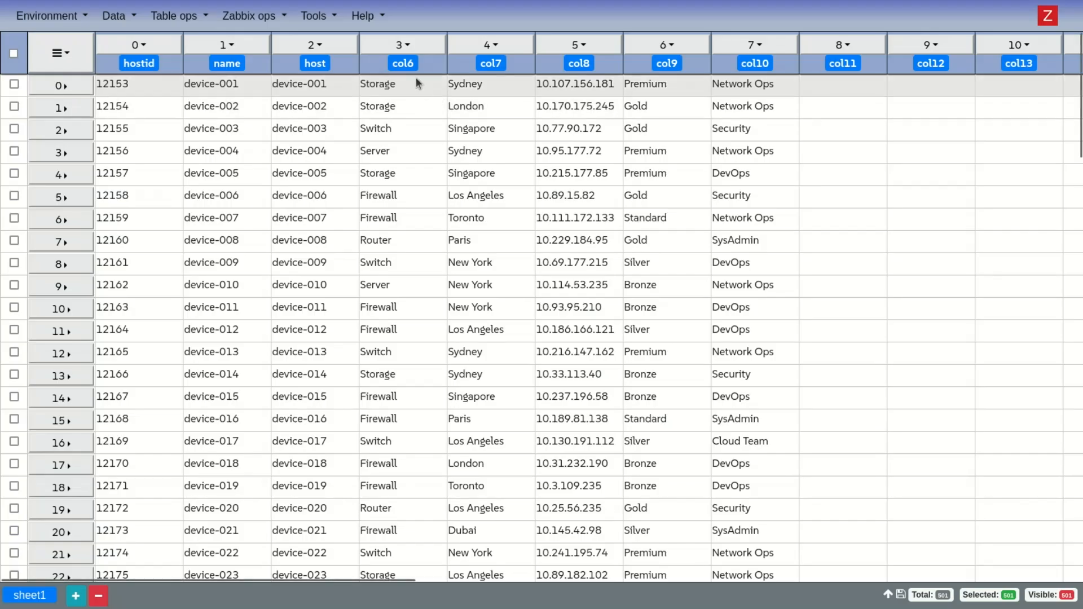
# - Rename column 3 (col6) to DevType and column 4 (col7) to Location
pyautogui.doubleClick(403, 59)
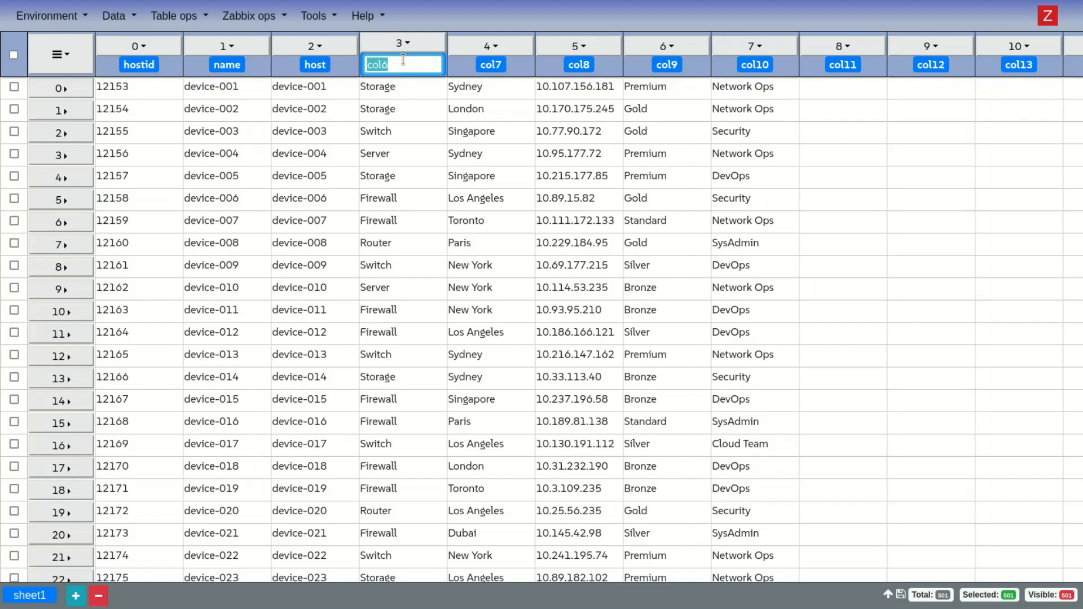
pyautogui.write('DevType')
pyautogui.press('Return')
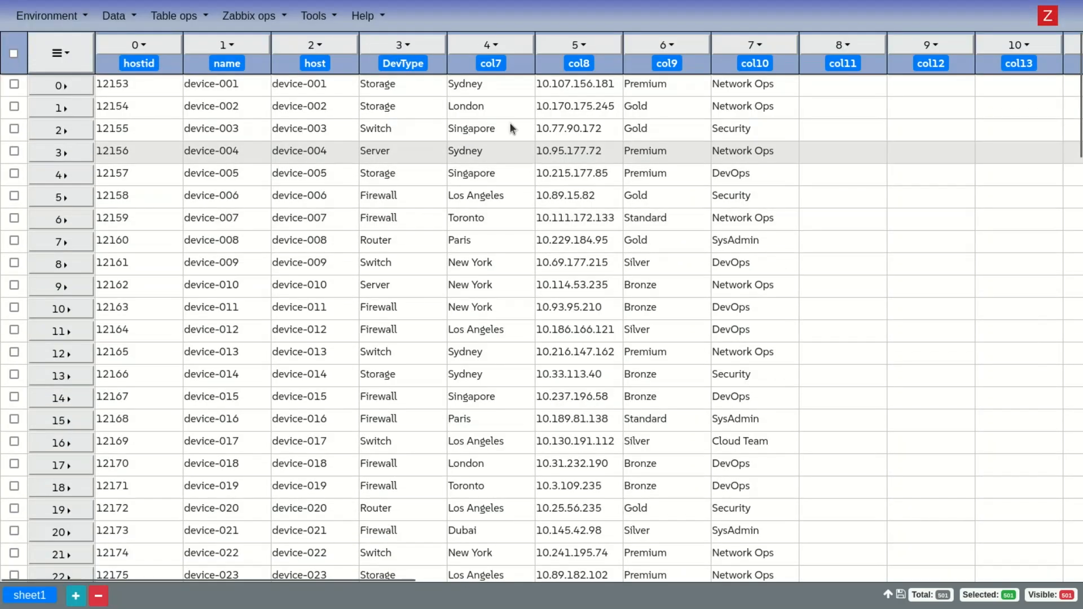
pyautogui.click(484, 64)
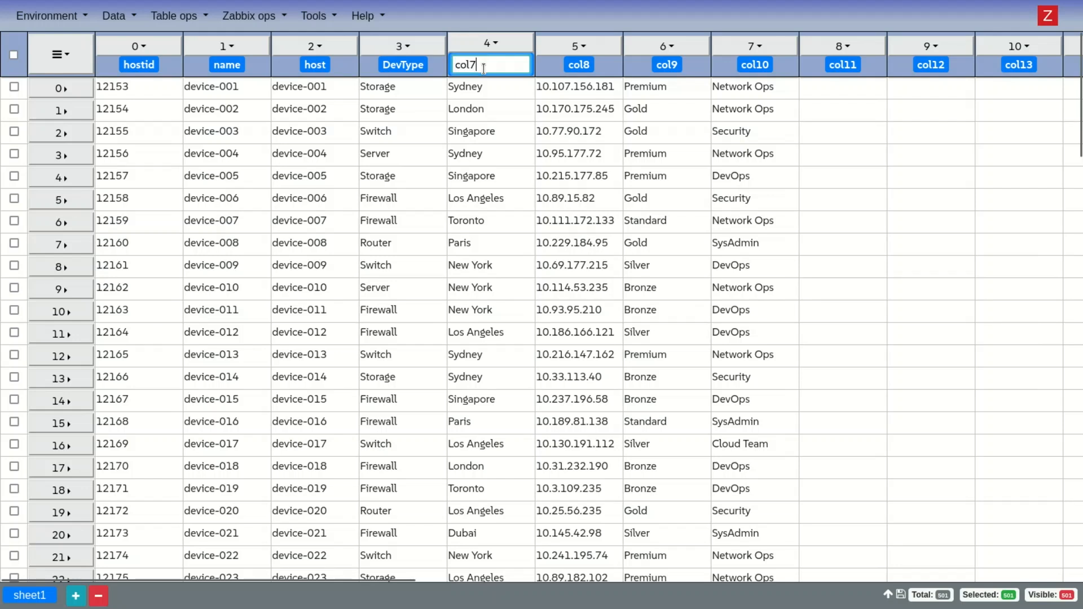
pyautogui.doubleClick(483, 67)
pyautogui.write('Location')
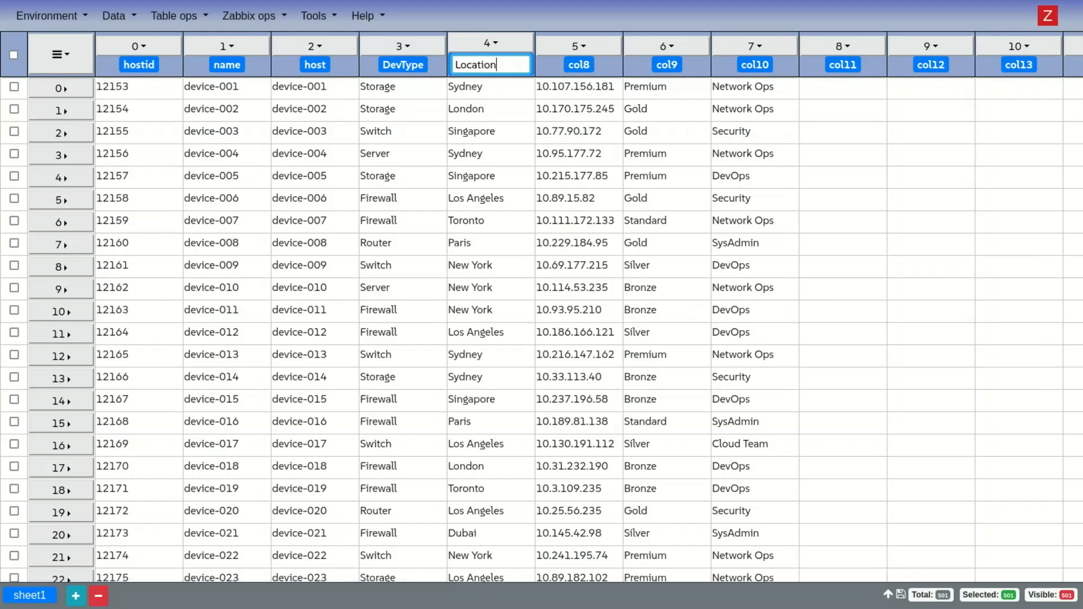
pyautogui.press('Return')
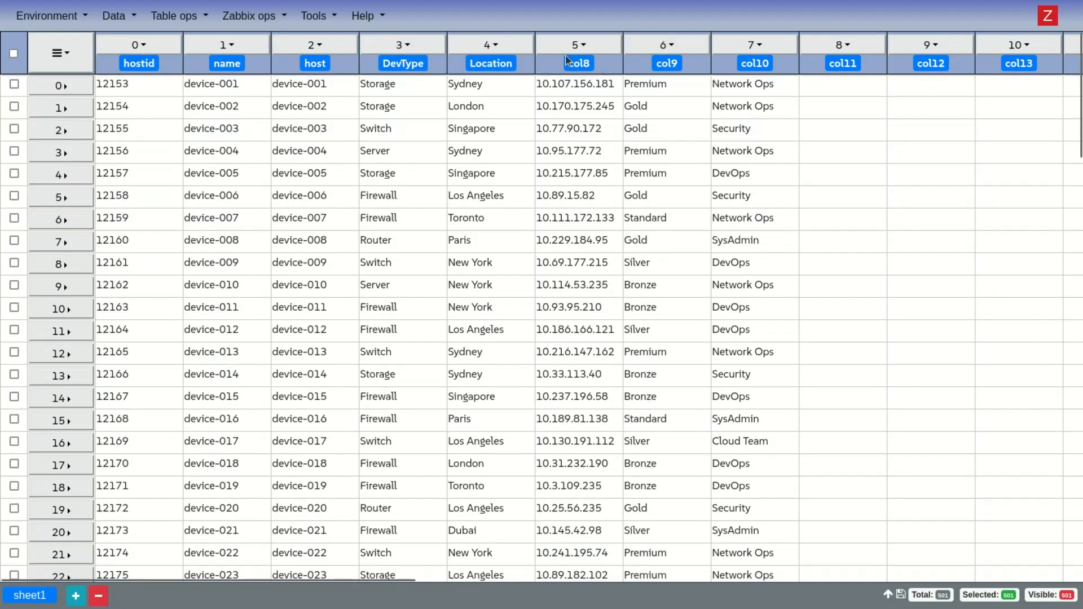
# - Rename column 5 (col8), which holds the addresses, to IP
pyautogui.click(584, 66)
pyautogui.doubleClick(585, 67)
pyautogui.moveTo(584, 66); pyautogui.dragTo(525, 58)
pyautogui.write('IP')
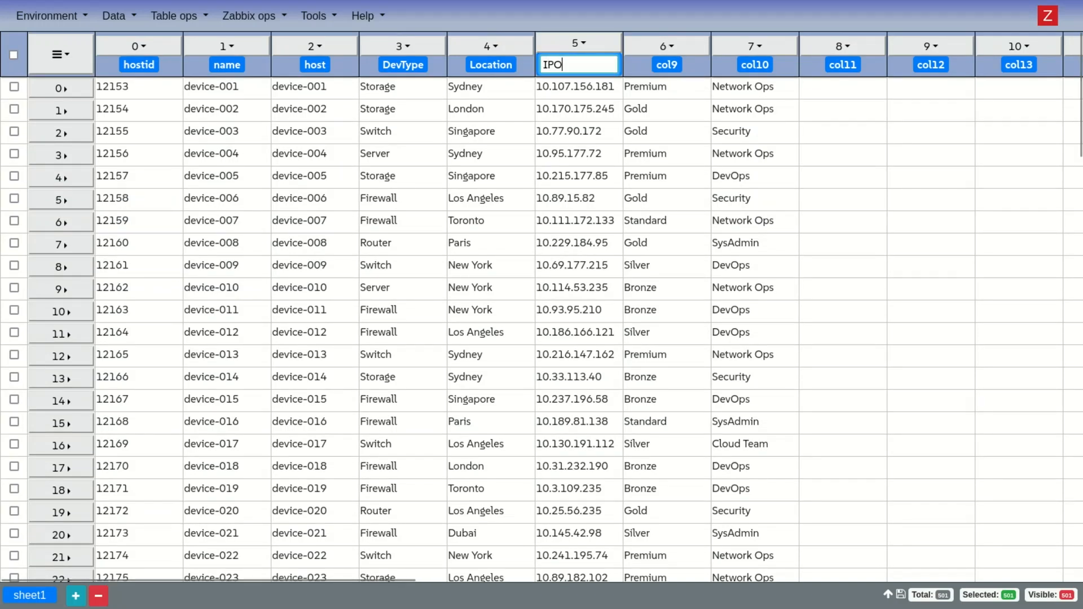
pyautogui.press('Return')
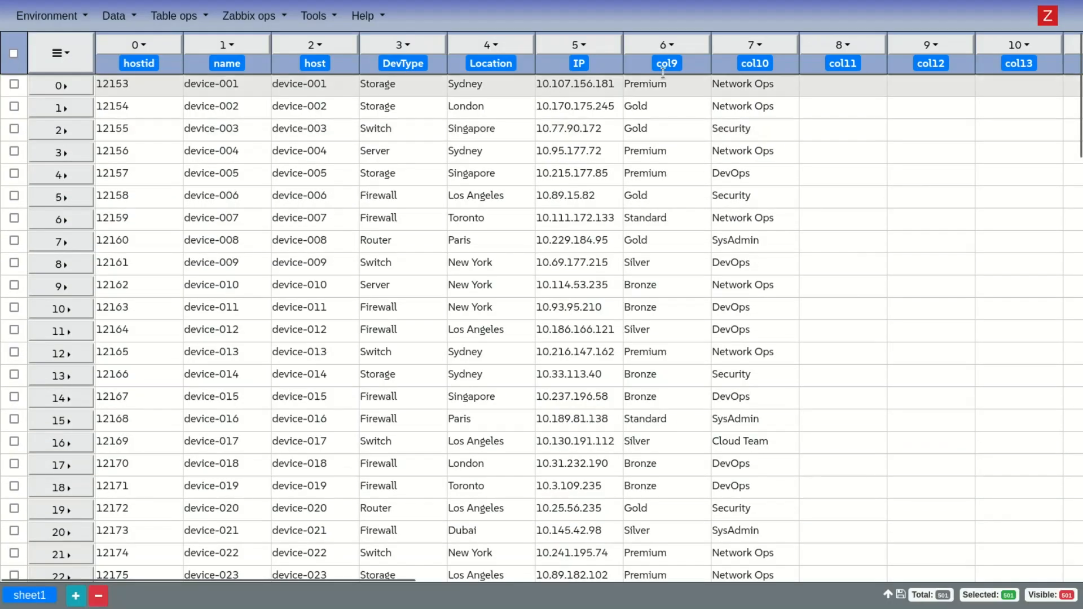
# - Rename column 6 (col9) to SLA and column 7 (col10) to Owner
pyautogui.doubleClick(670, 62)
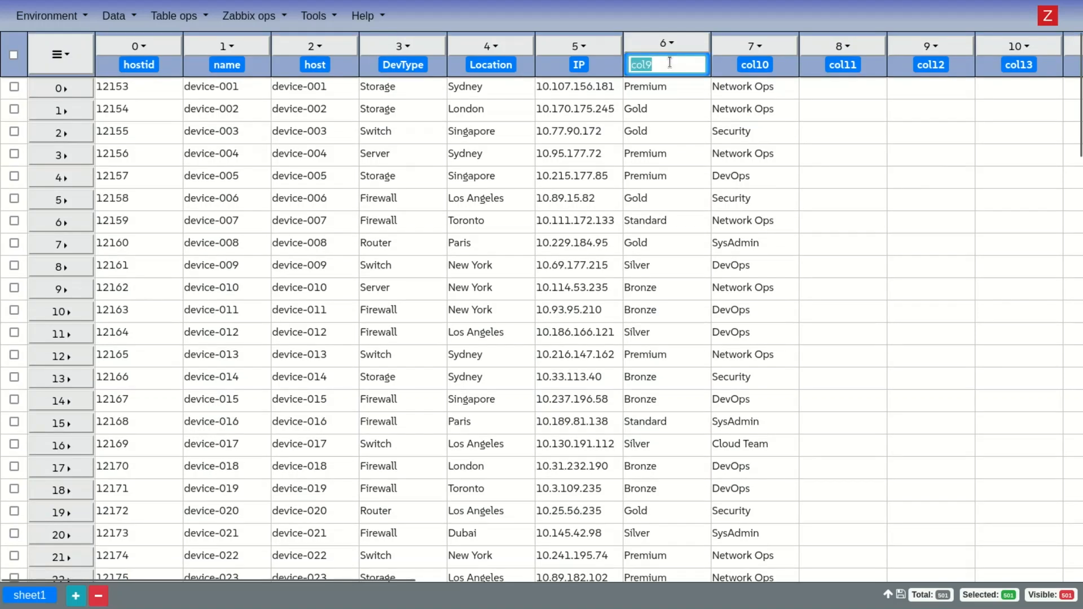
pyautogui.write('Sal')
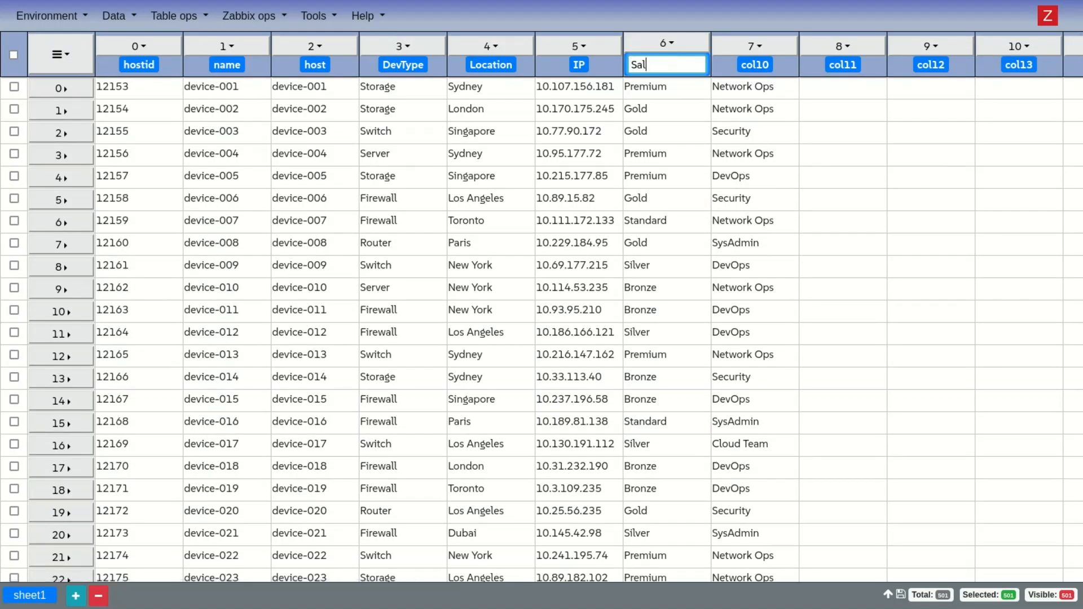
pyautogui.press('Return')
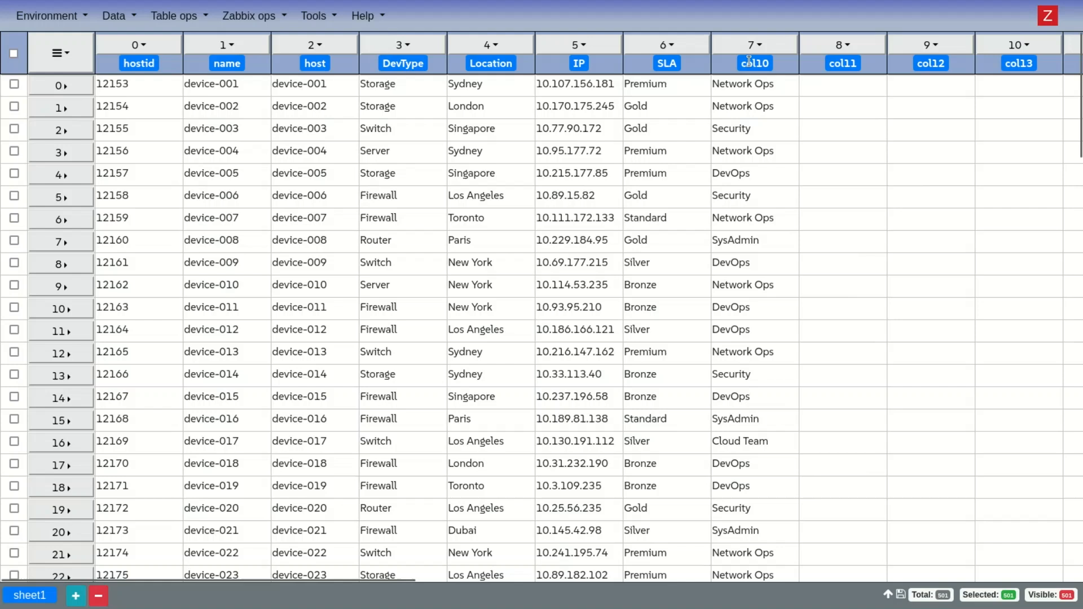
pyautogui.doubleClick(748, 62)
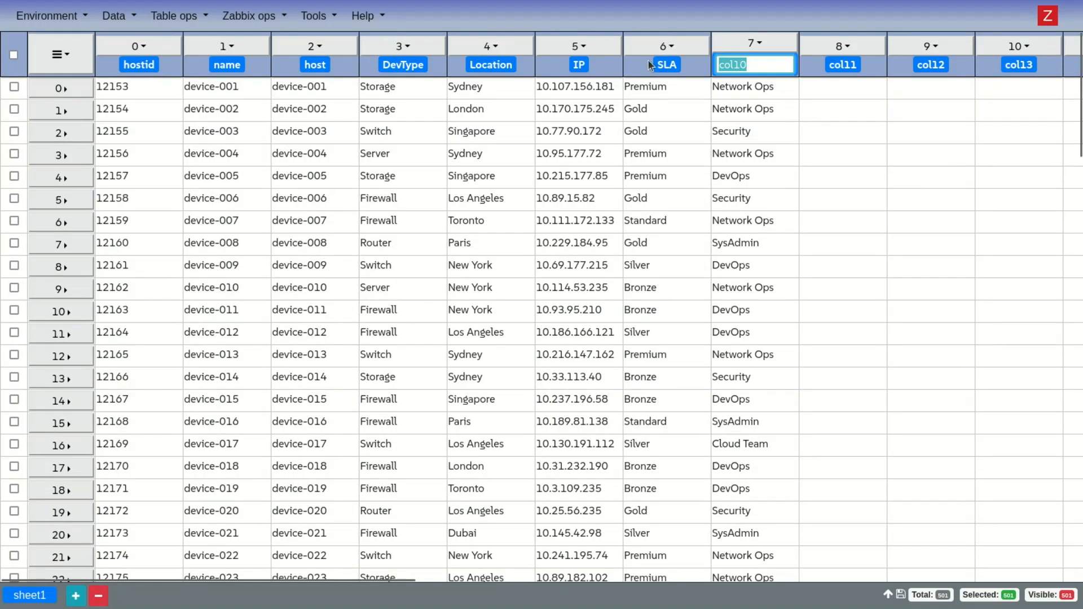
pyautogui.write('Ownner')
pyautogui.press('Return')
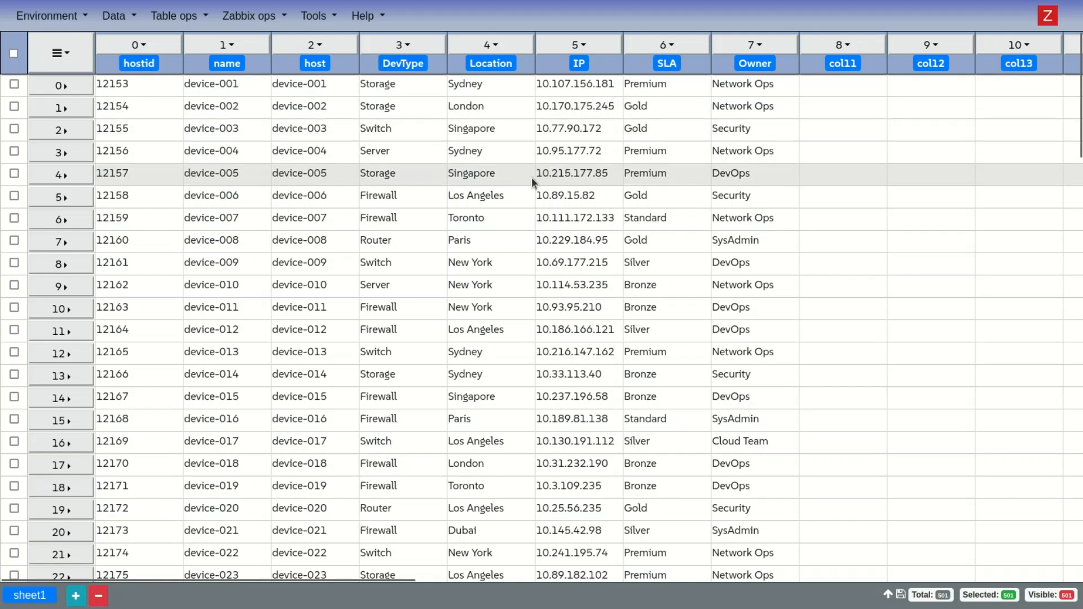
# - Export all records of the sheet to a CSV file
pyautogui.click(113, 16)
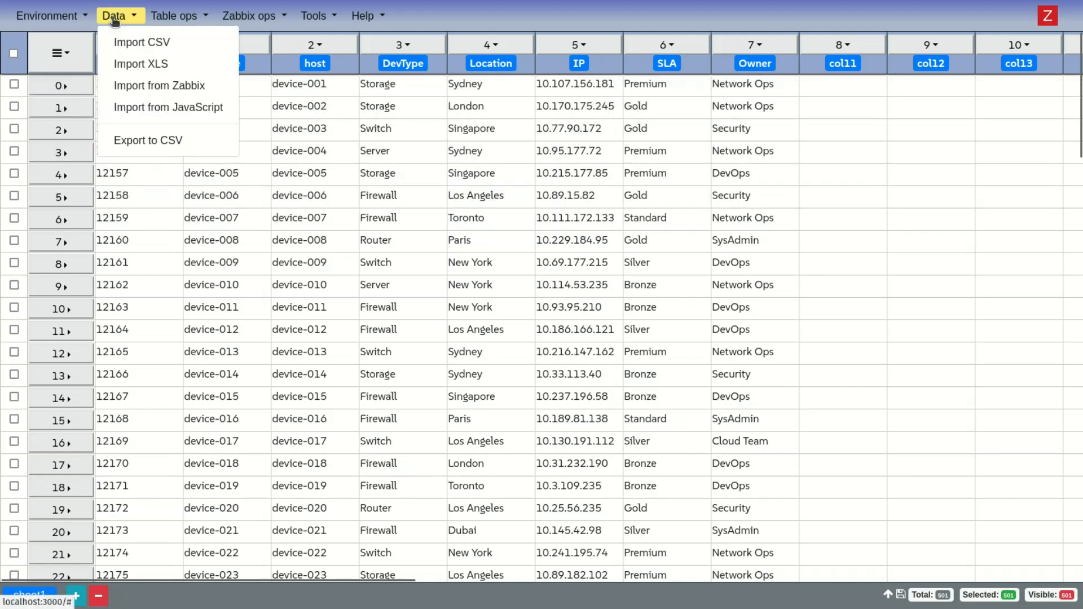
pyautogui.click(160, 141)
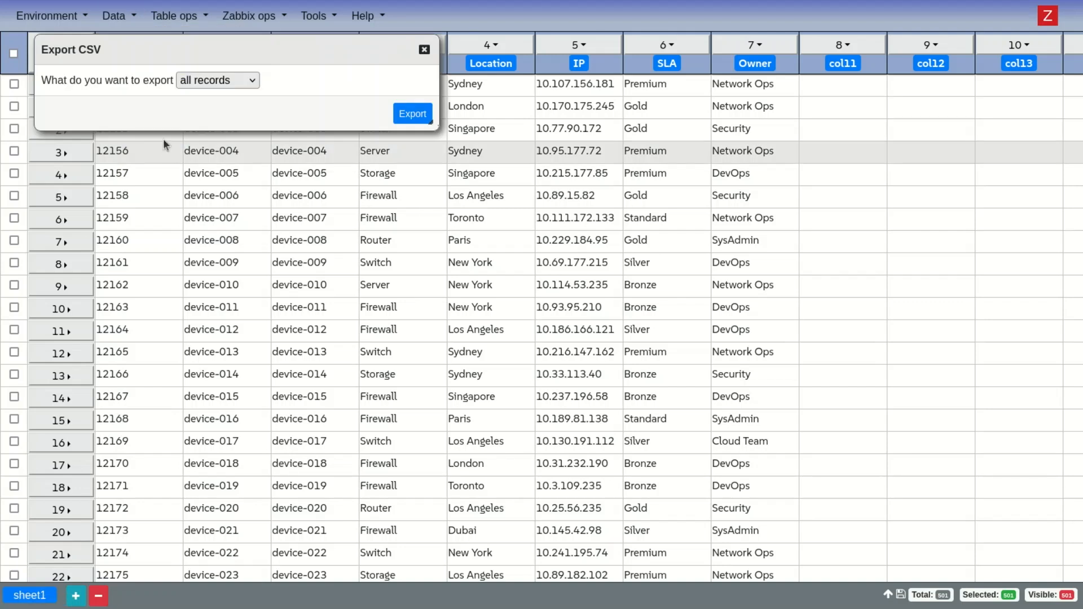
pyautogui.click(220, 83)
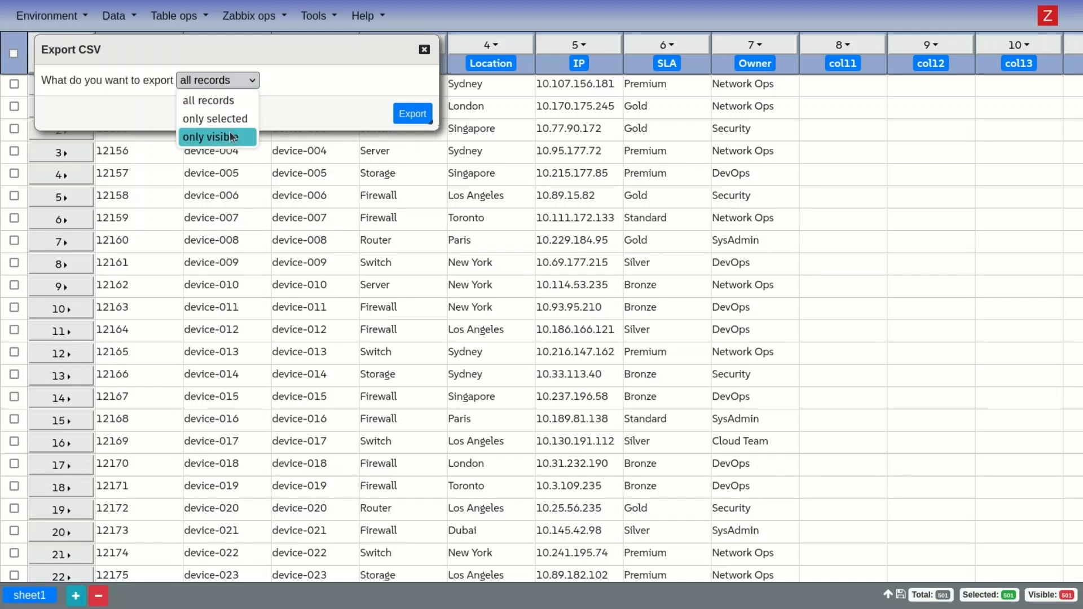
pyautogui.click(303, 103)
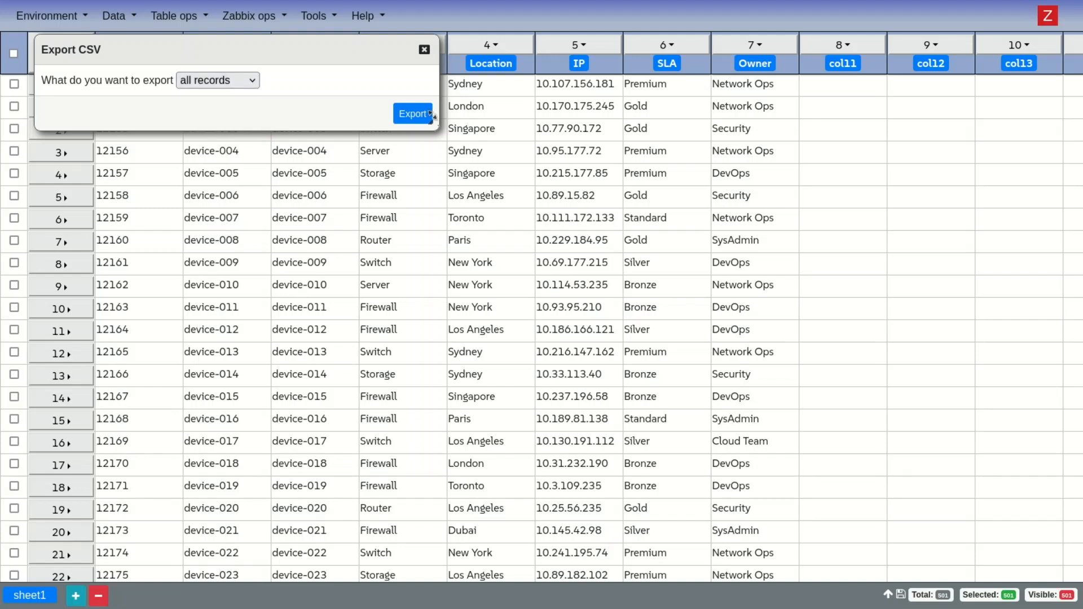
pyautogui.click(727, 189)
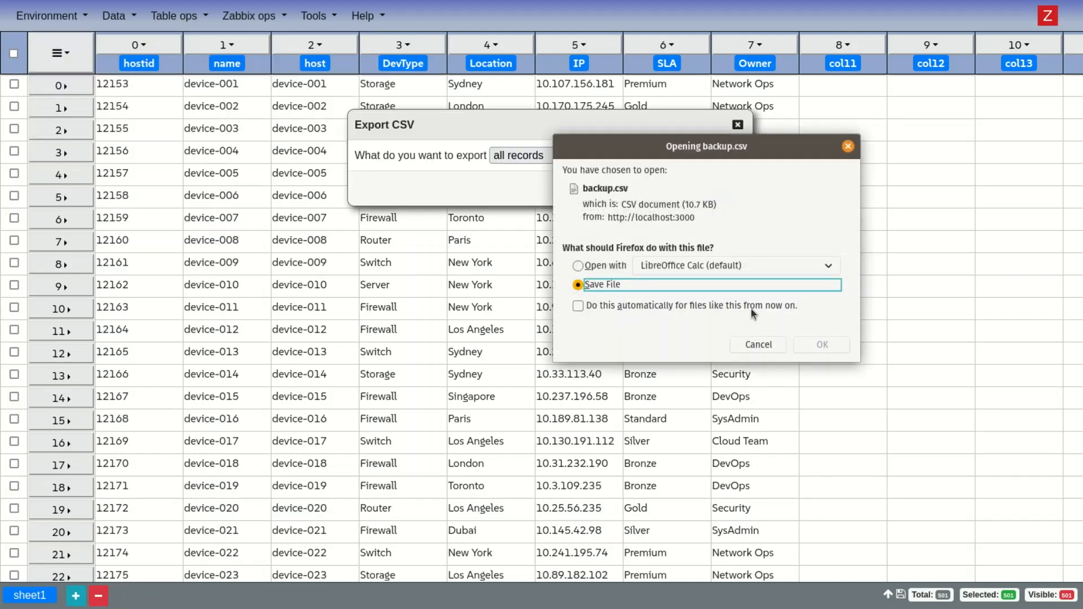
# - Open the exported backup.csv in LibreOffice Calc, accepting the default text import settings with comma and semicolon separators
pyautogui.click(599, 270)
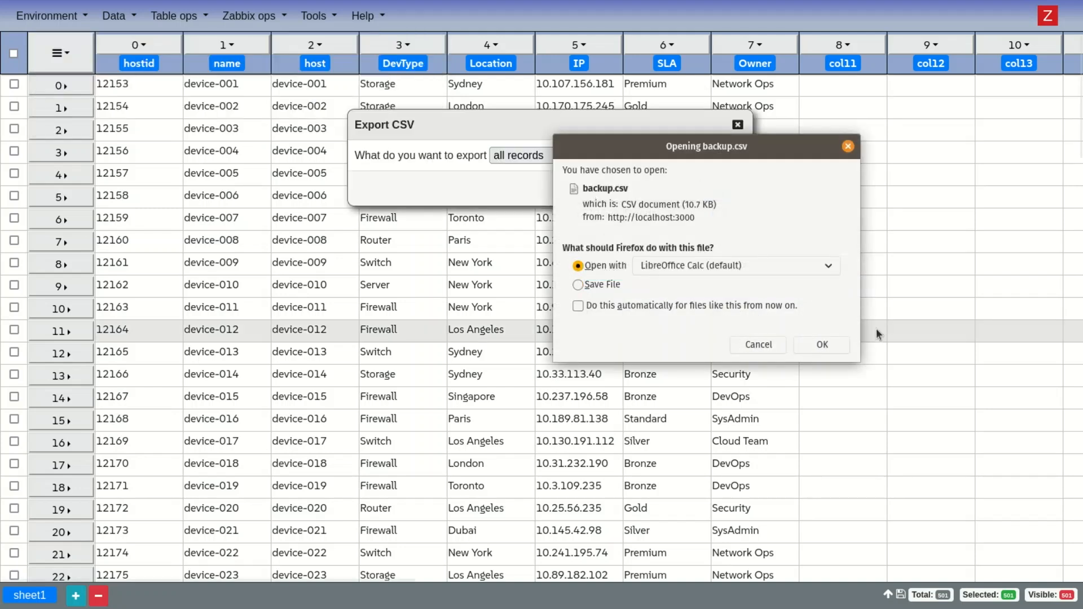
pyautogui.click(835, 348)
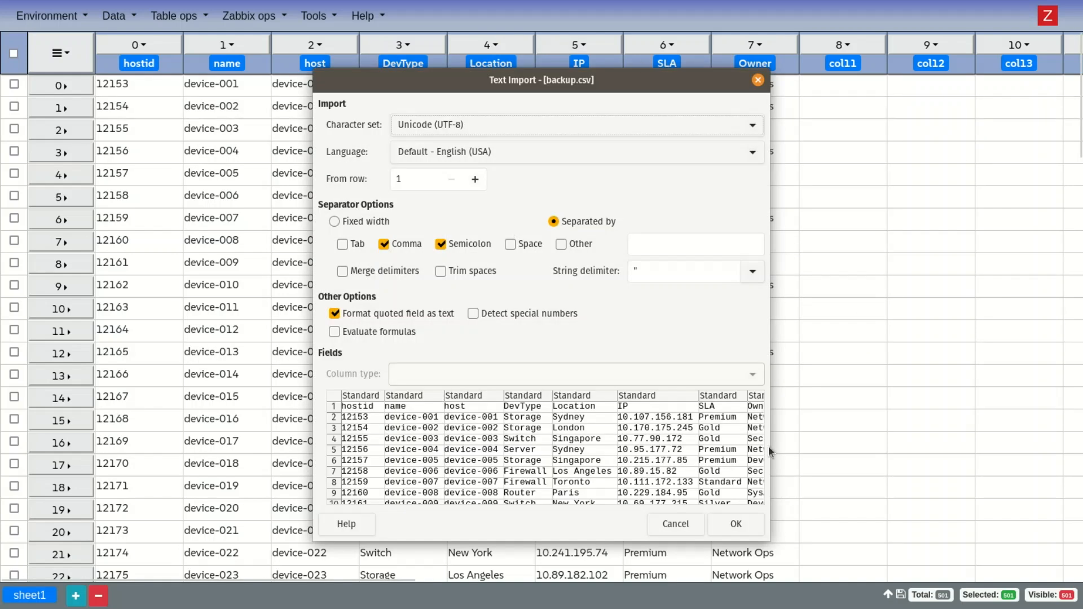
pyautogui.click(736, 522)
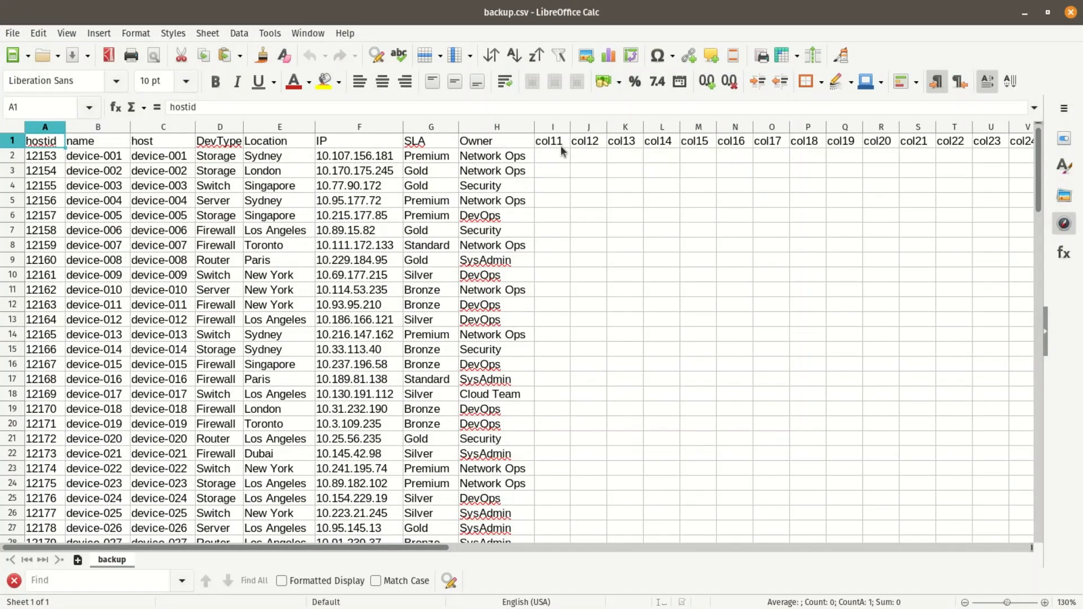
# - Select the empty columns I through AA, headed col11 to col29, in the backup sheet
pyautogui.moveTo(552, 127); pyautogui.dragTo(878, 140)
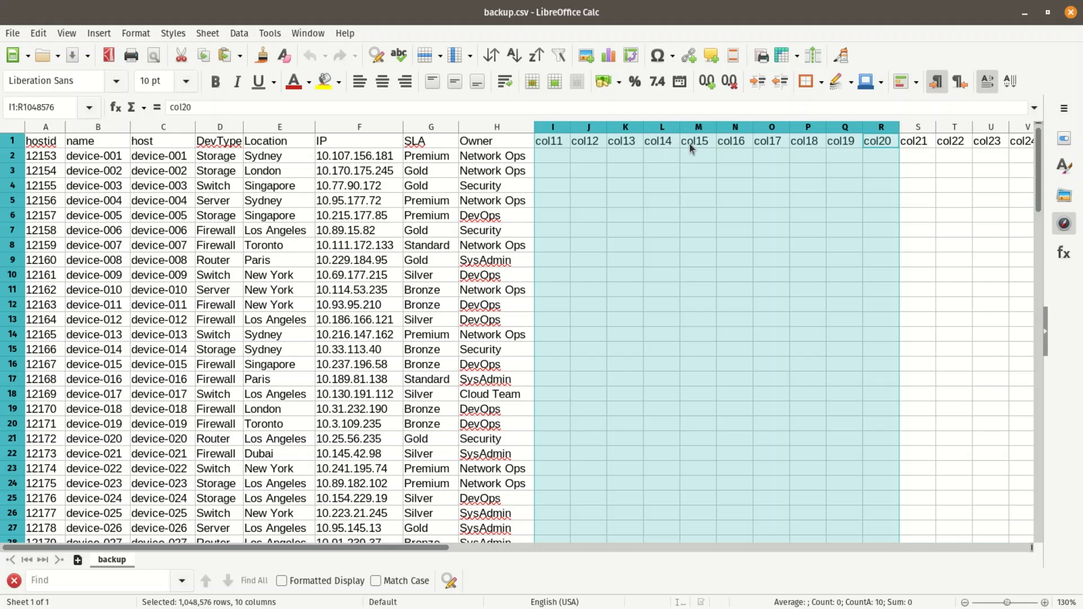
pyautogui.hscroll(3, 689, 147)
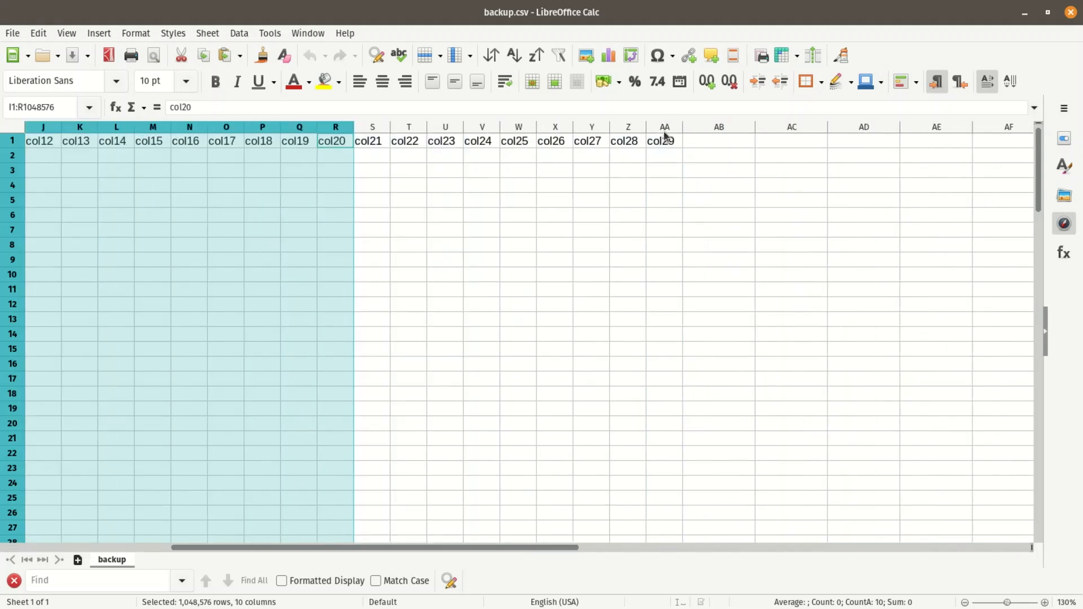
pyautogui.keyDown('shift'); pyautogui.click(664, 130); pyautogui.keyUp('shift')
pyautogui.hscroll(-3, 471, 181)
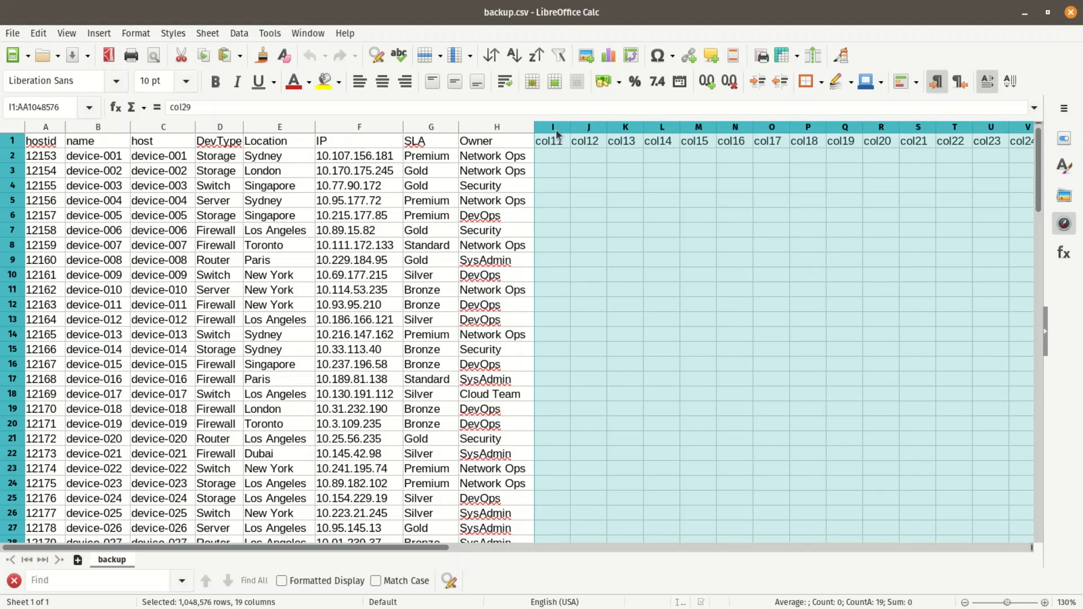
pyautogui.hscroll(1, 560, 148)
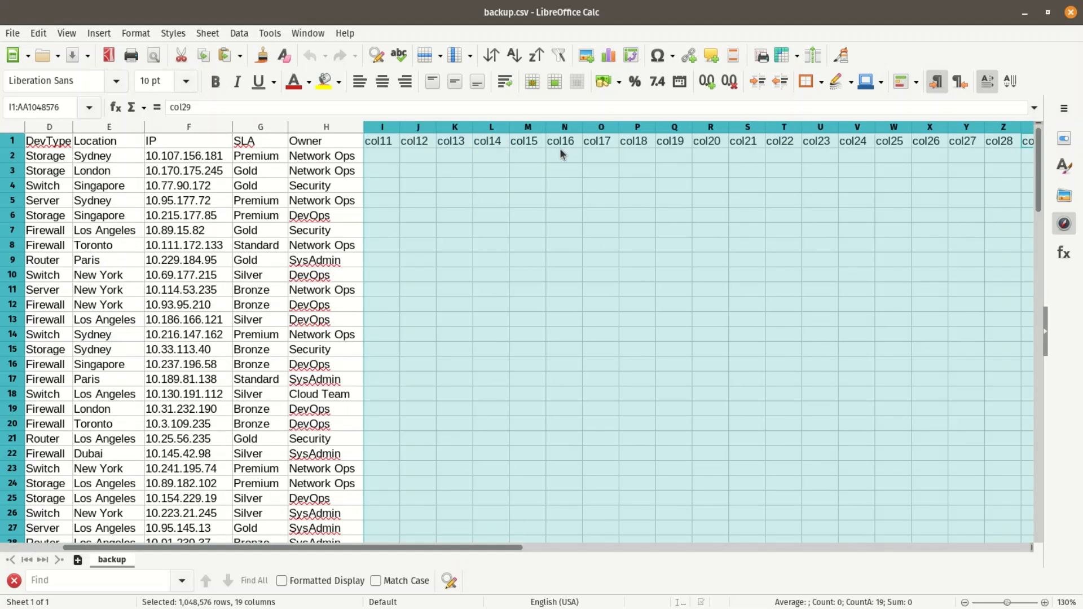
pyautogui.hscroll(2, 560, 148)
pyautogui.hscroll(-3, 560, 147)
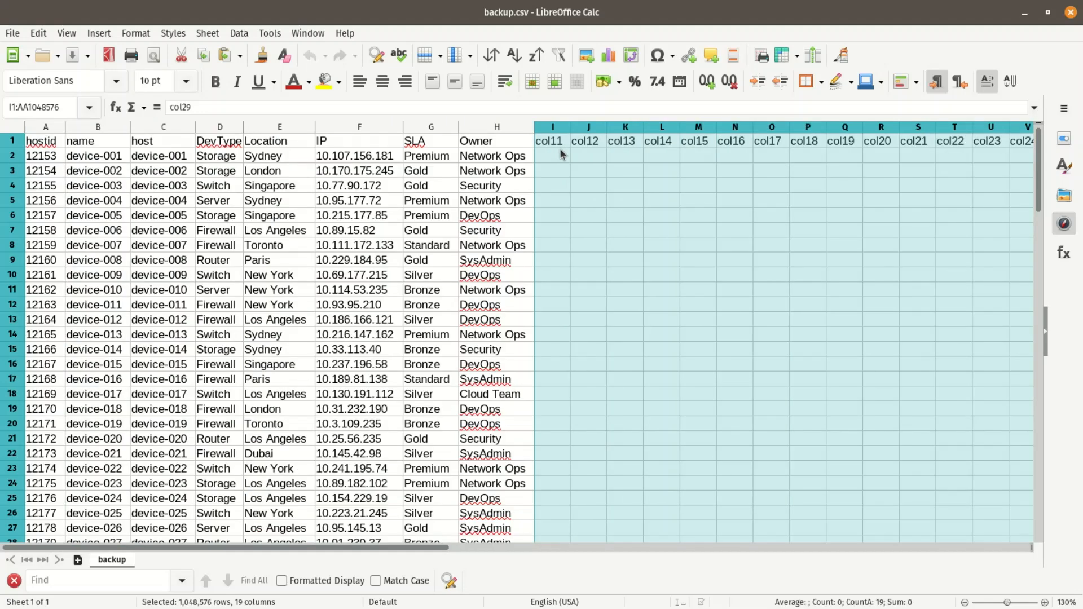